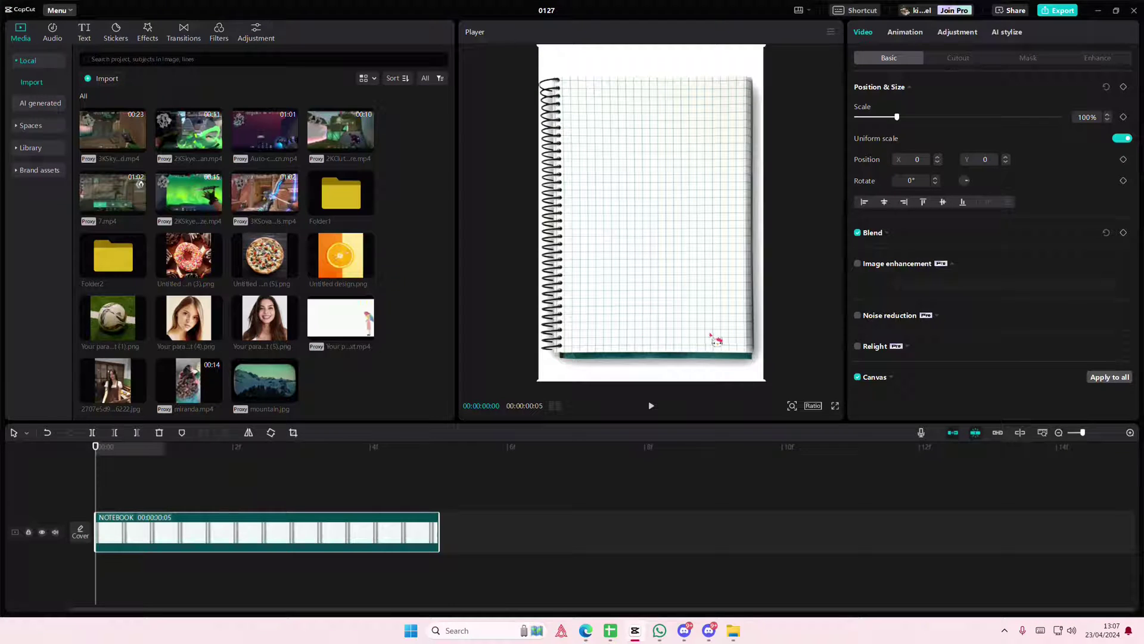
Scale the notebook image up to about 136% so the grid paper fills the canvas
left_click_drag(761, 377, 860, 450)
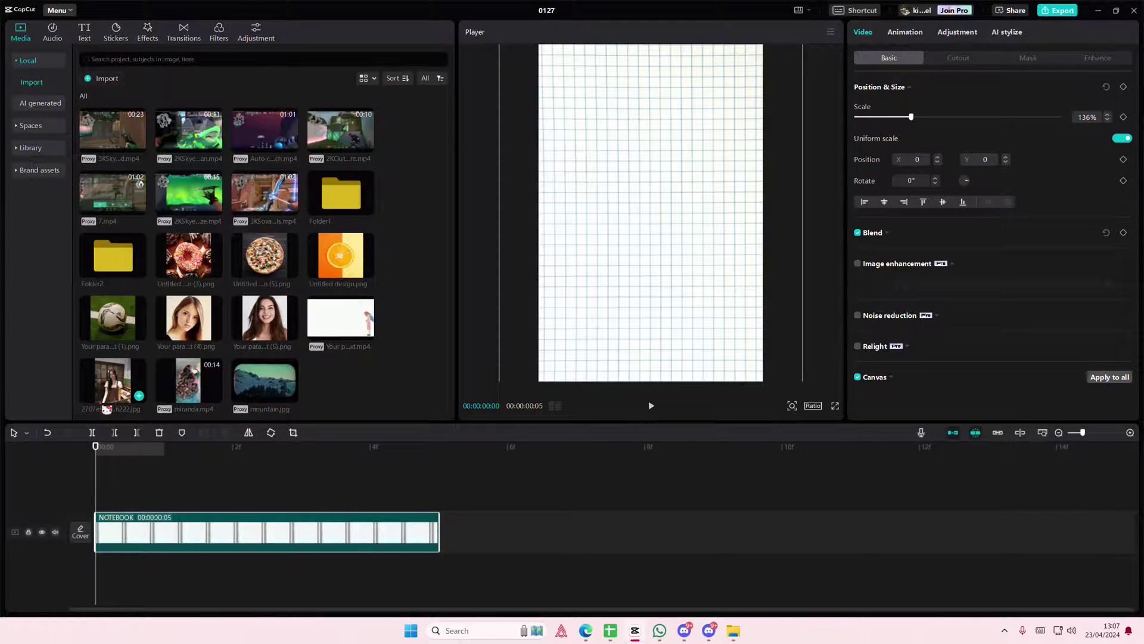
Layer the girl's photo over the notebook, auto-cut her out, shift her lower right, and add a Straight stroke
left_click_drag(107, 393, 71, 501)
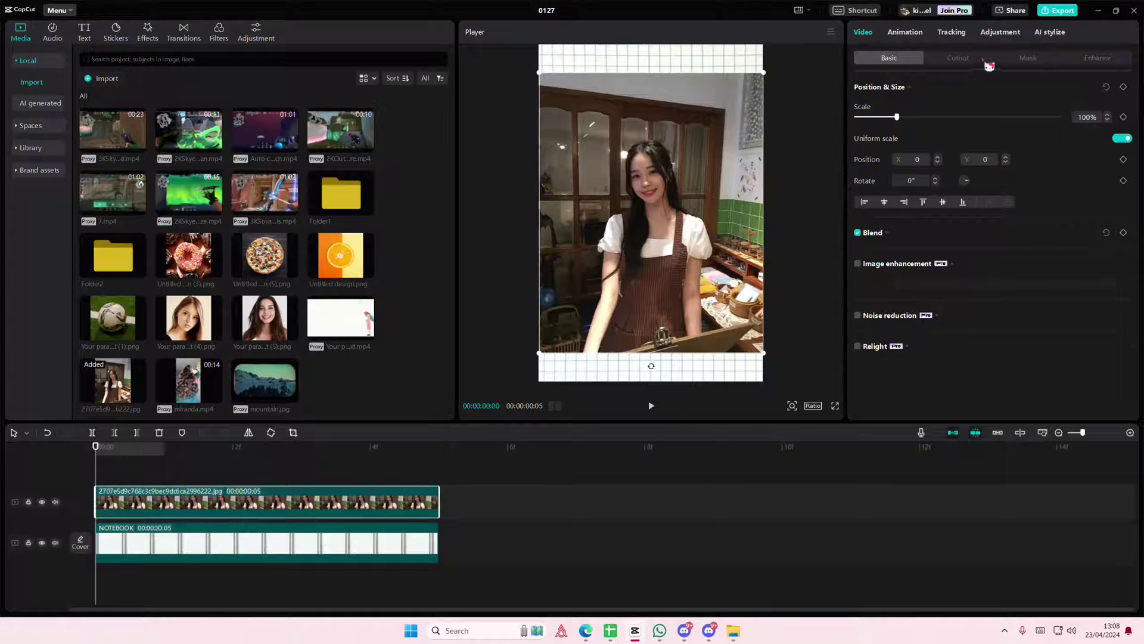
left_click(959, 60)
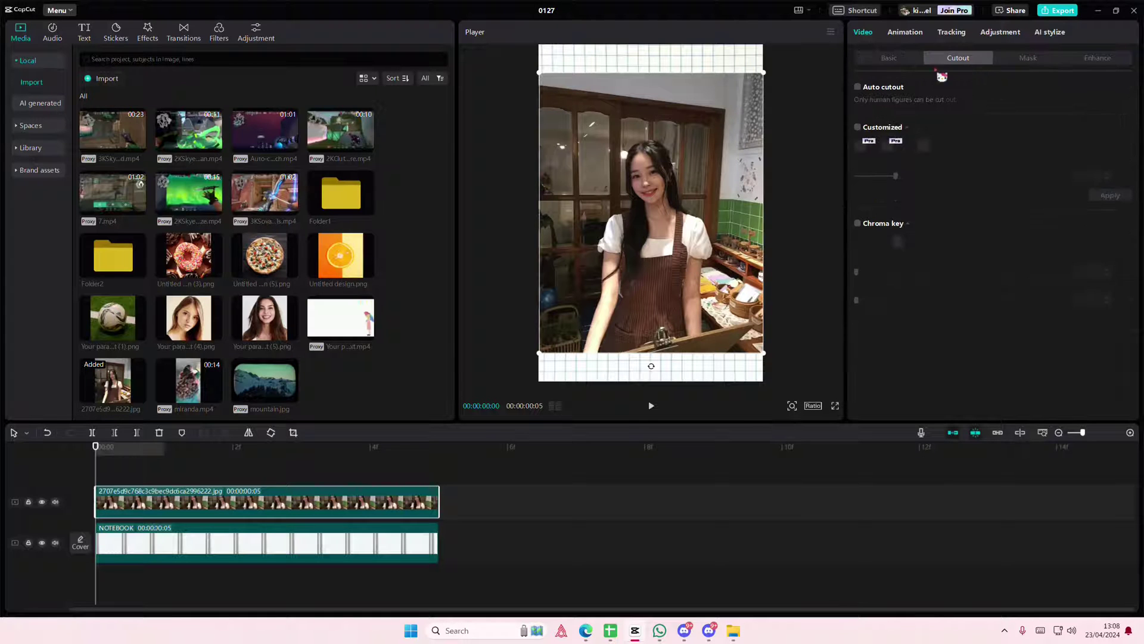
left_click(858, 87)
left_click_drag(695, 238, 768, 295)
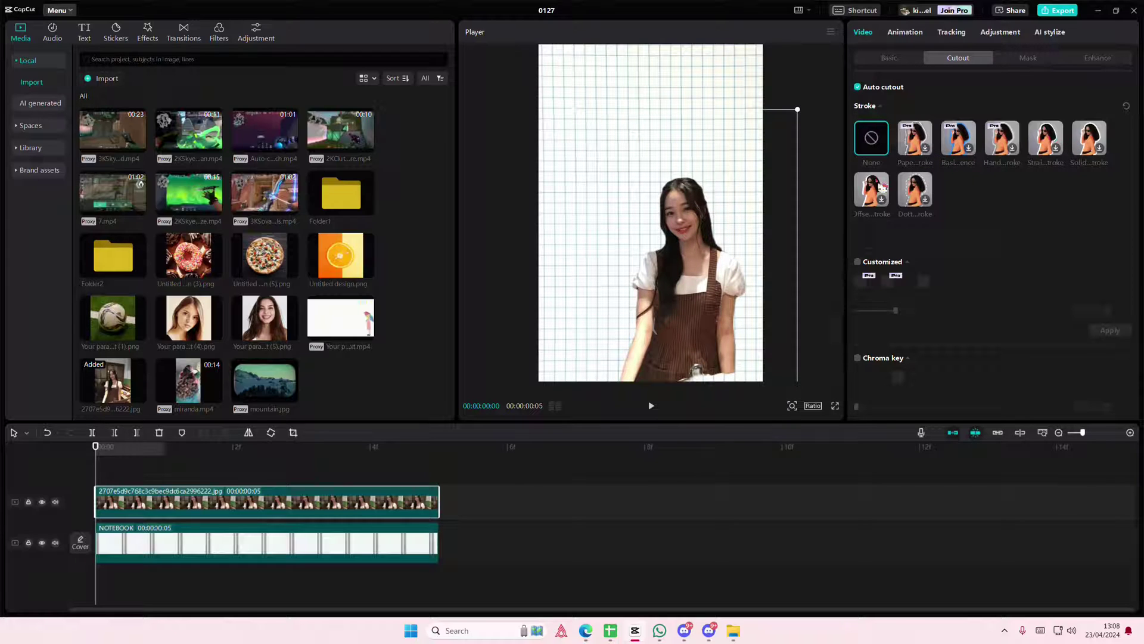
left_click(1044, 148)
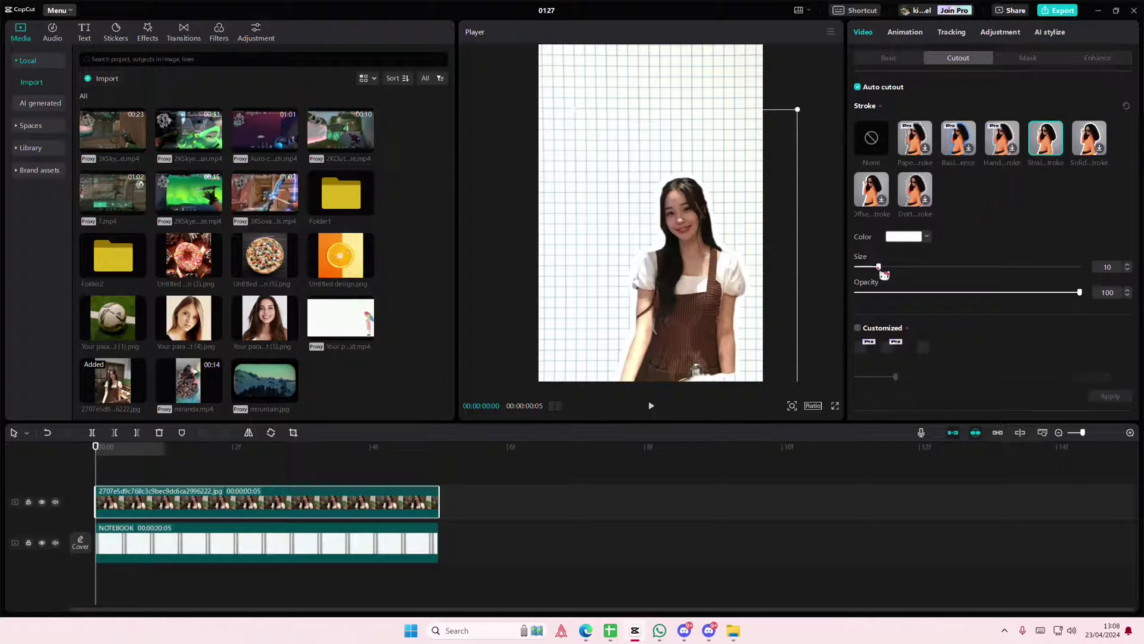
Lower the notebook clip's brightness to about -24, then reselect the girl's photo clip
left_click(345, 545)
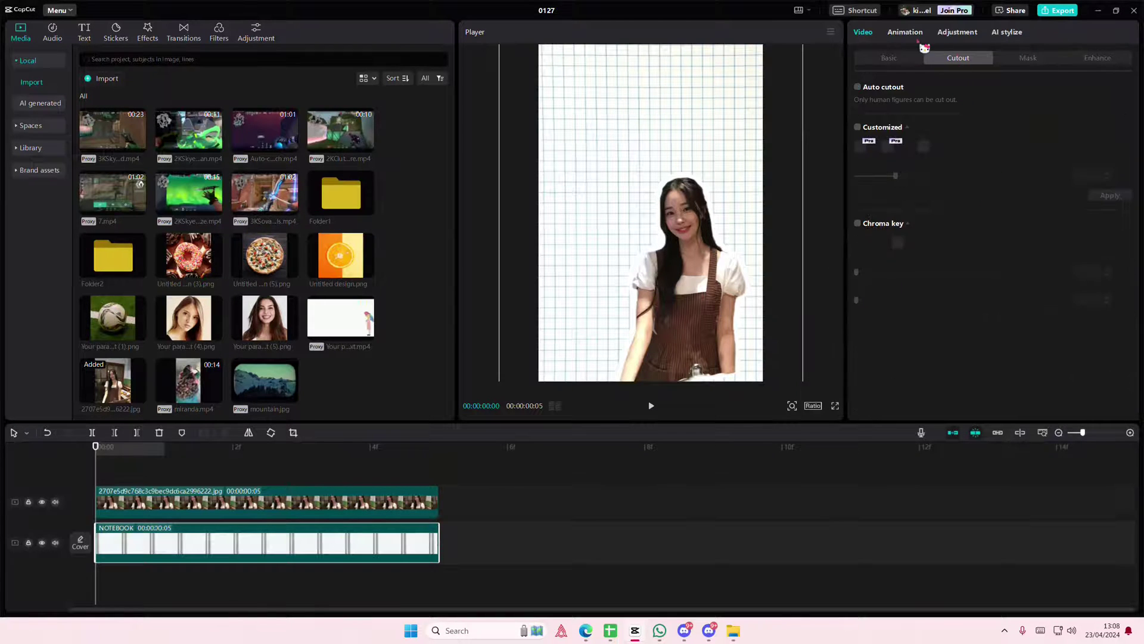
left_click(969, 40)
left_click(888, 58)
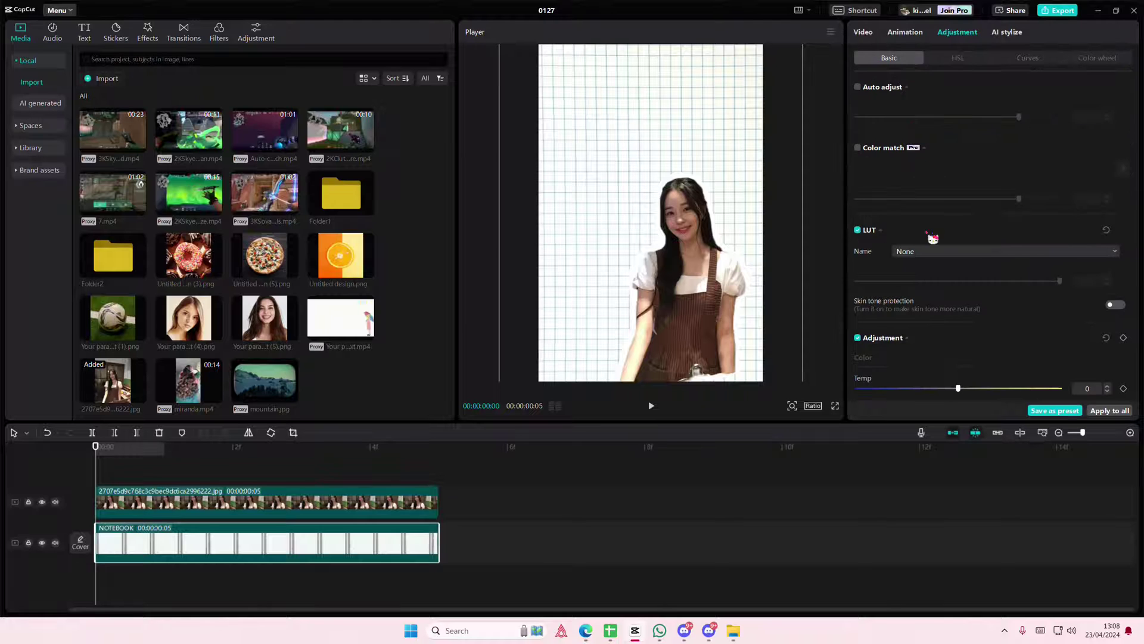
scroll(939, 269, "down", 2)
scroll(953, 295, "down", 3)
left_click_drag(947, 250, 908, 259)
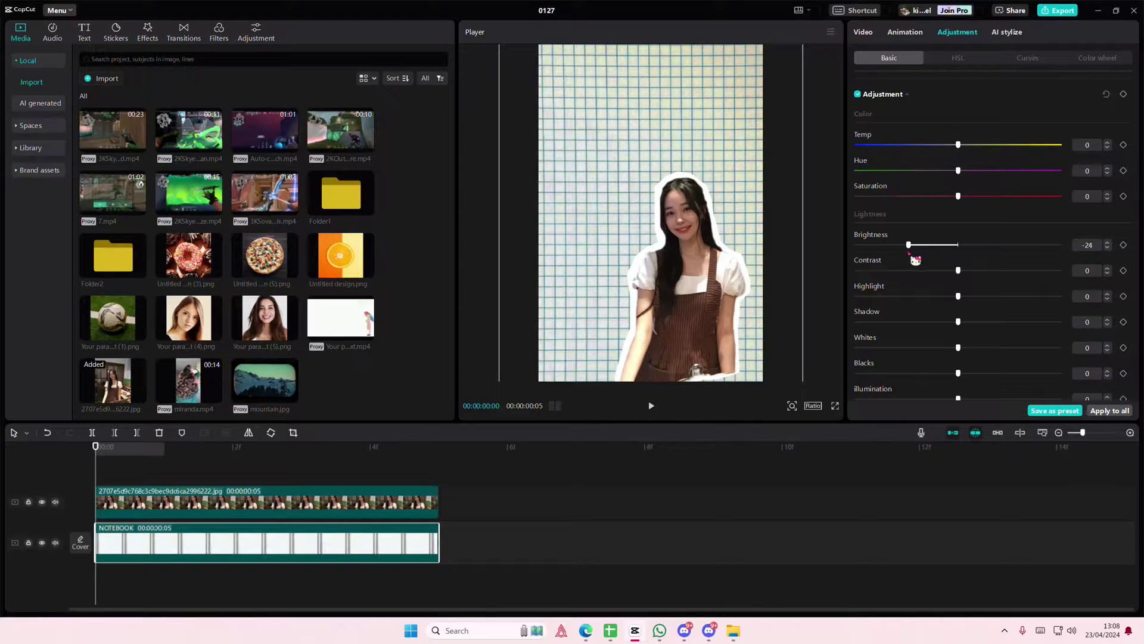
left_click(337, 515)
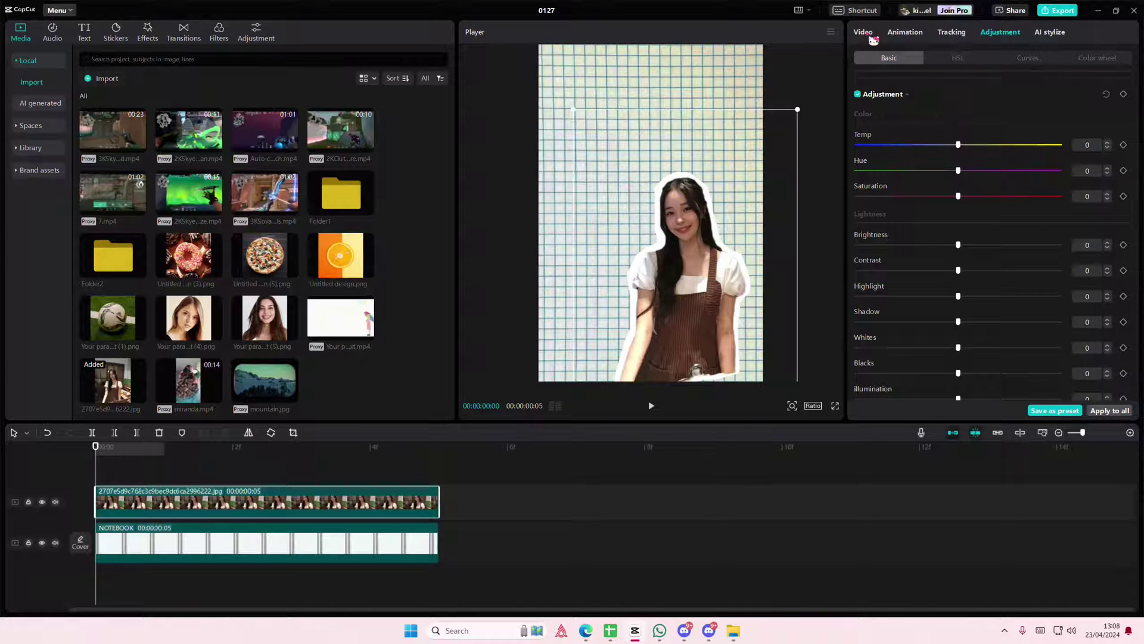
Raise the cutout Stroke Size for a thicker white outline and move the girl further down-right
left_click(865, 33)
left_click(889, 58)
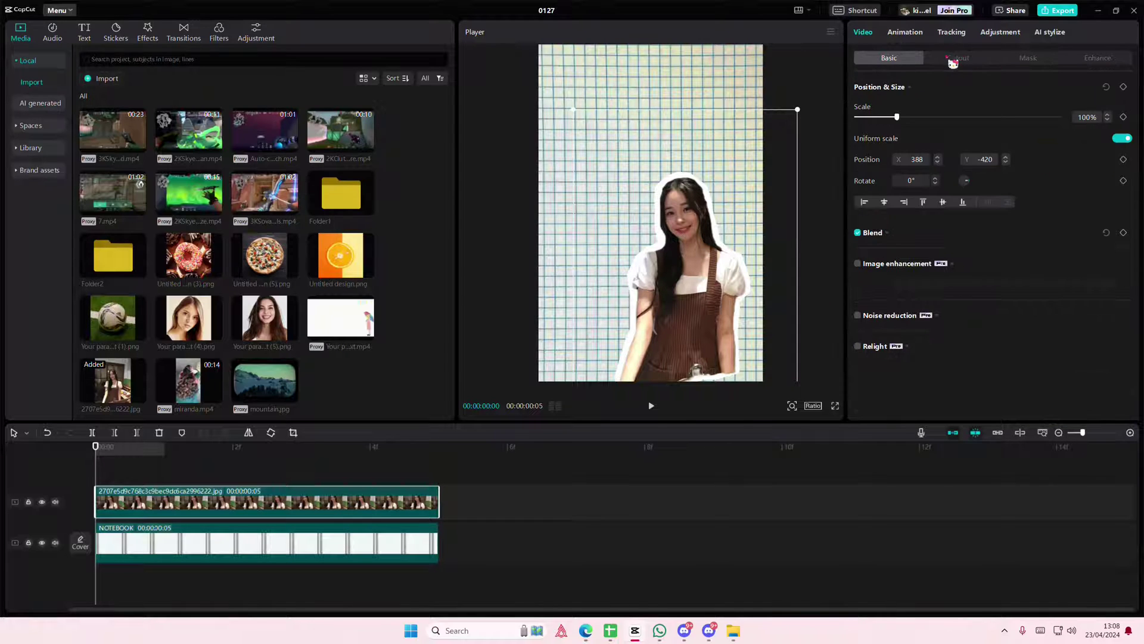
left_click(953, 59)
mouse_move(883, 269)
left_mouse_down()
mouse_move(1091, 292)
mouse_move(901, 268)
left_mouse_up()
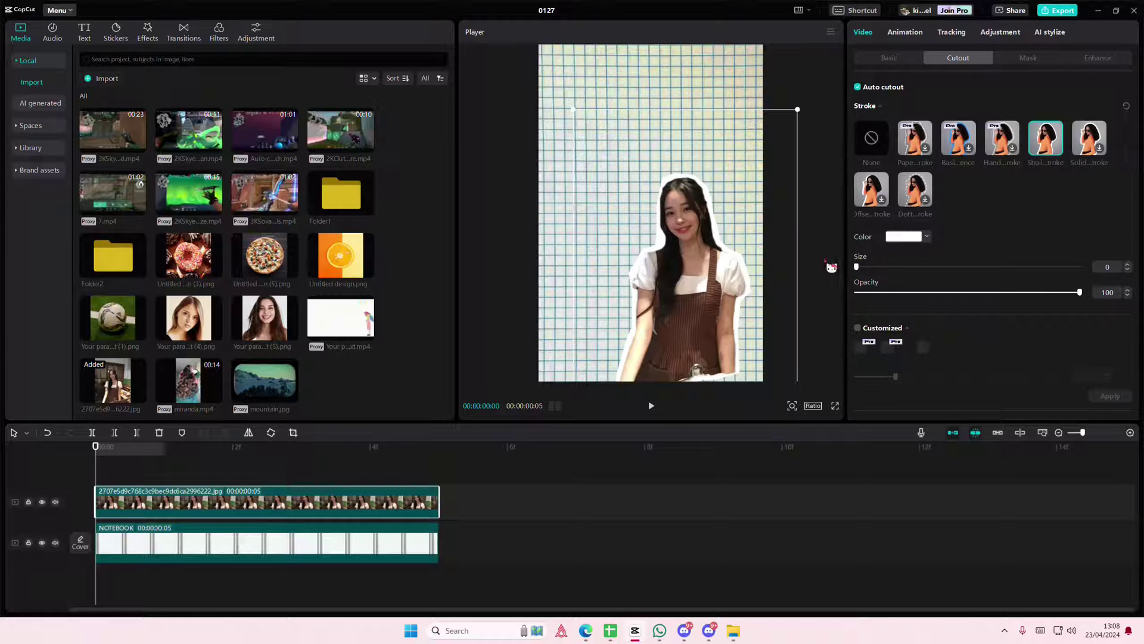
left_click_drag(727, 289, 732, 310)
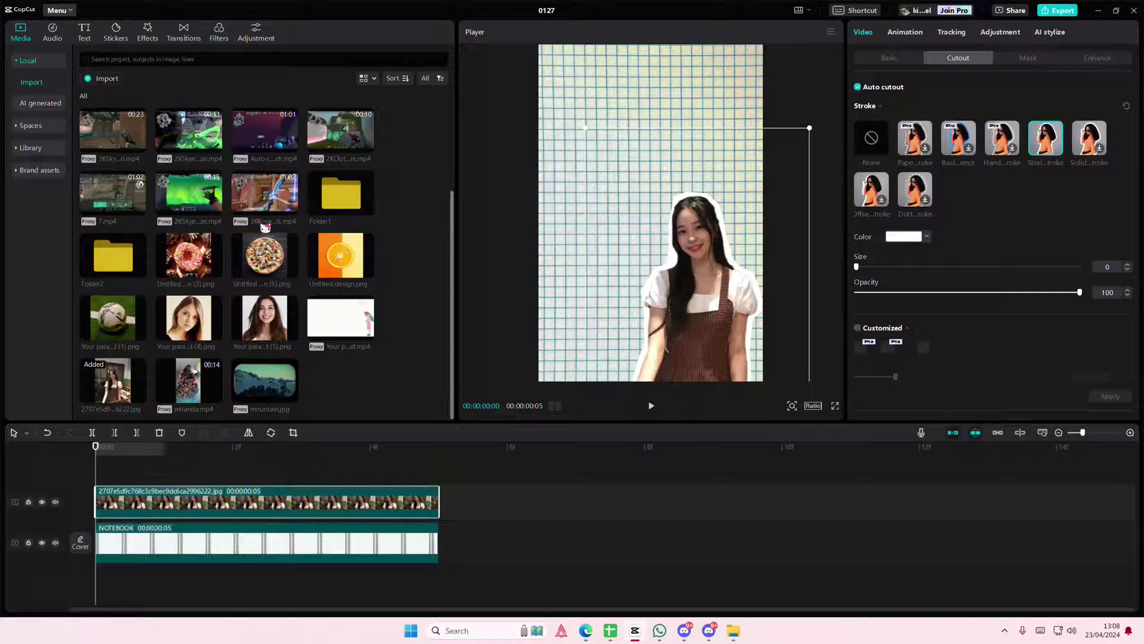
Apply the Folds V texture effect to the photo and reduce its strength
left_click(147, 38)
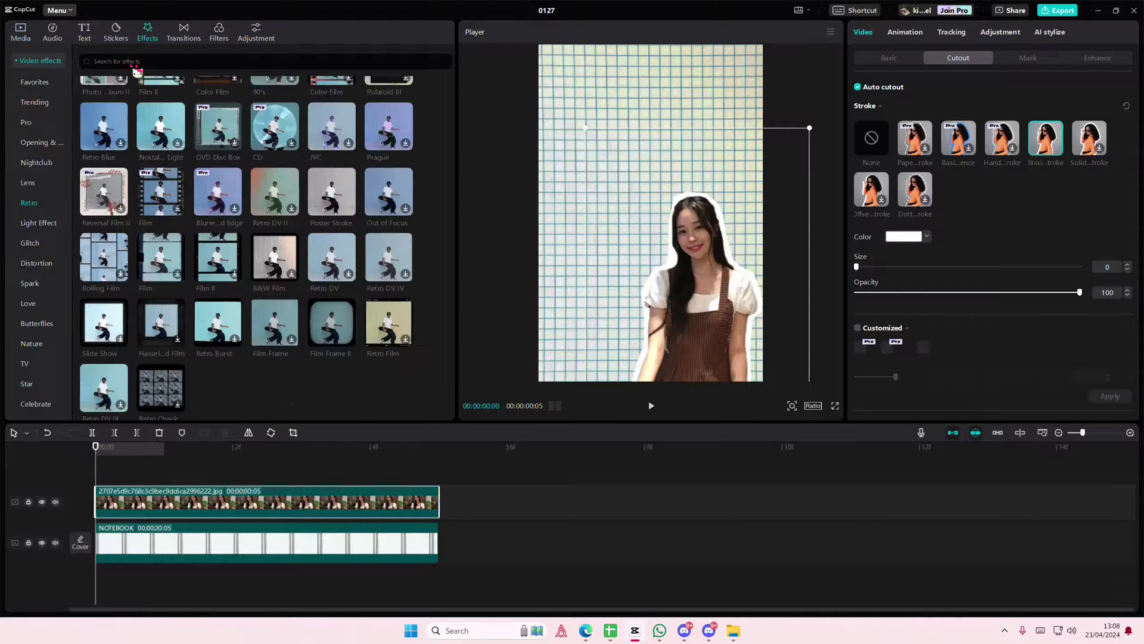
scroll(41, 357, "down", 3)
left_click(37, 382)
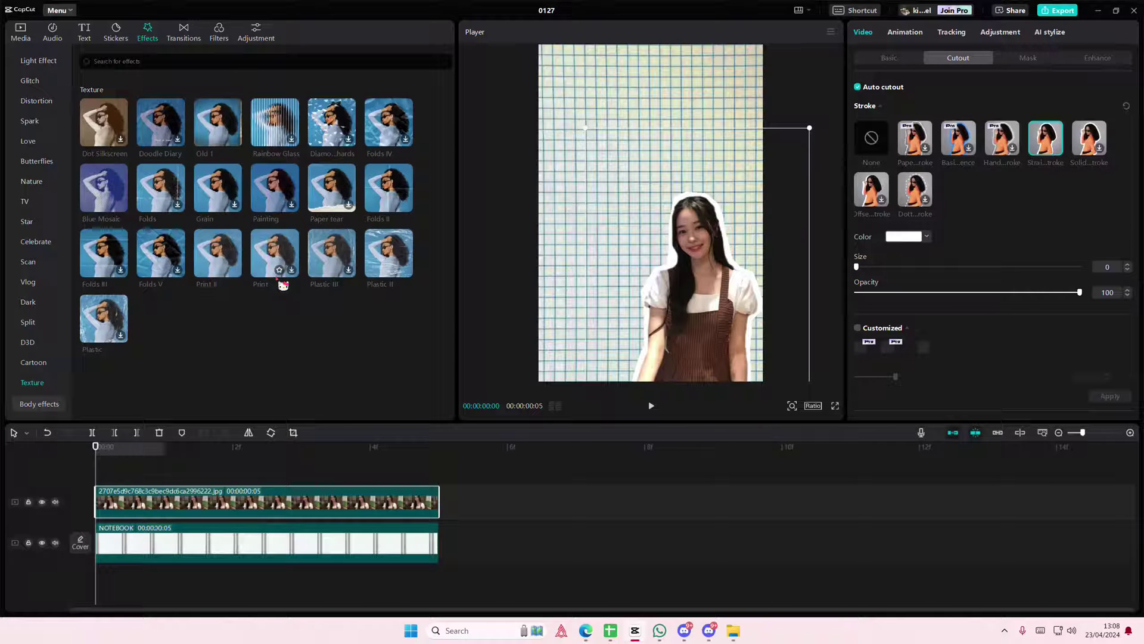
mouse_move(216, 253)
left_click_drag(161, 252, 175, 502)
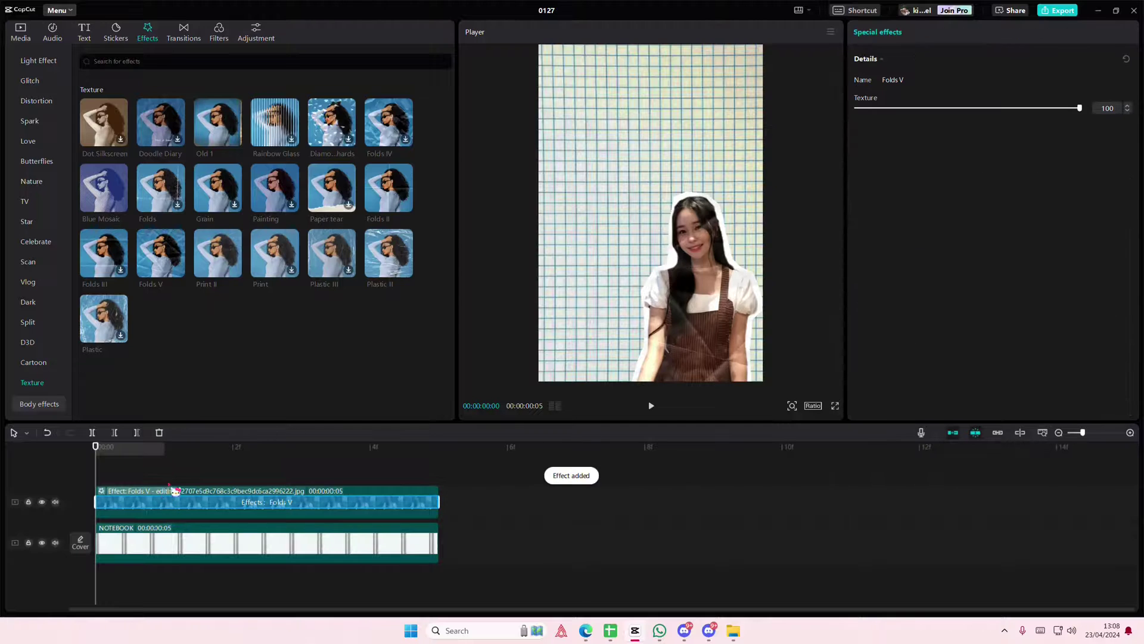
mouse_move(924, 119)
left_mouse_down()
mouse_move(894, 117)
mouse_move(963, 109)
left_mouse_up()
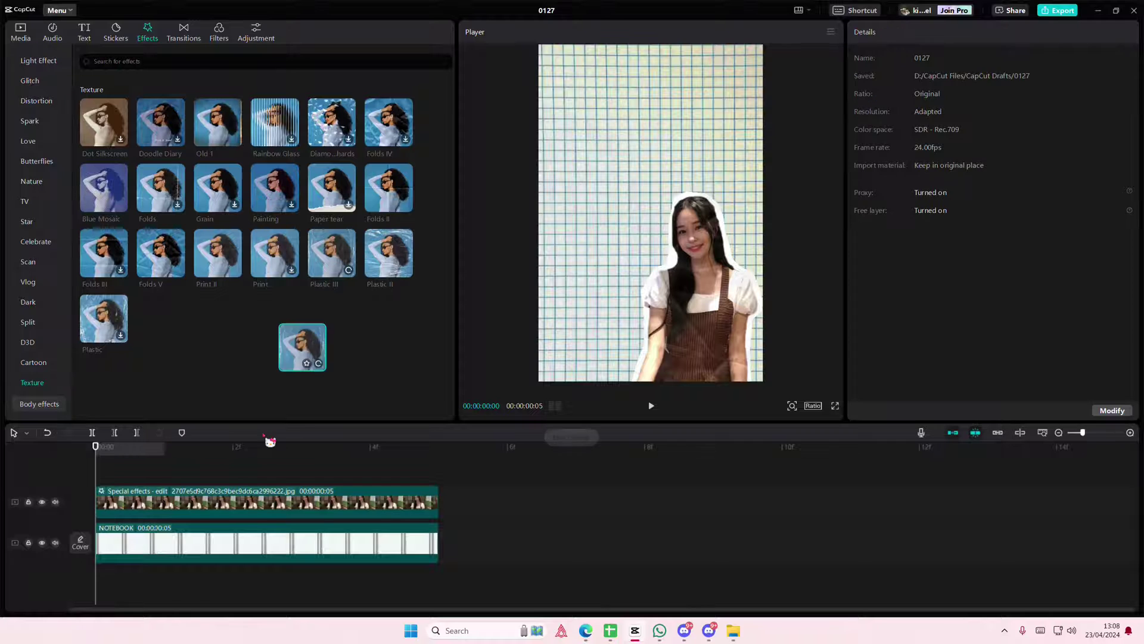
Replace it with Plastic III at texture strength 52 and add a Default text layer
left_click_drag(324, 252, 256, 502)
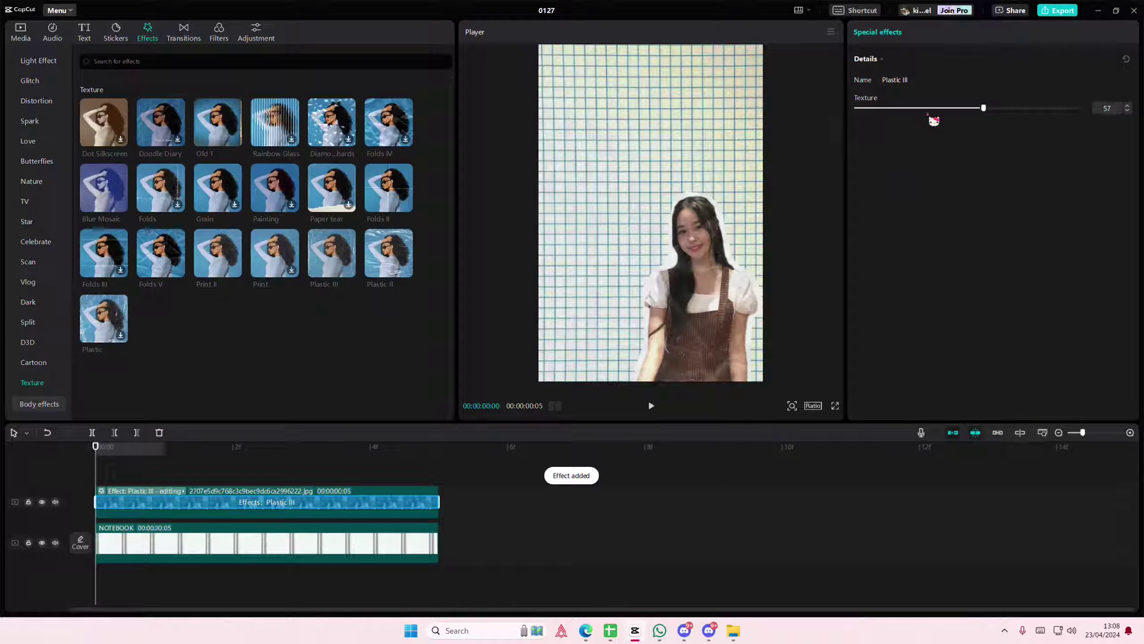
left_click_drag(934, 107, 972, 108)
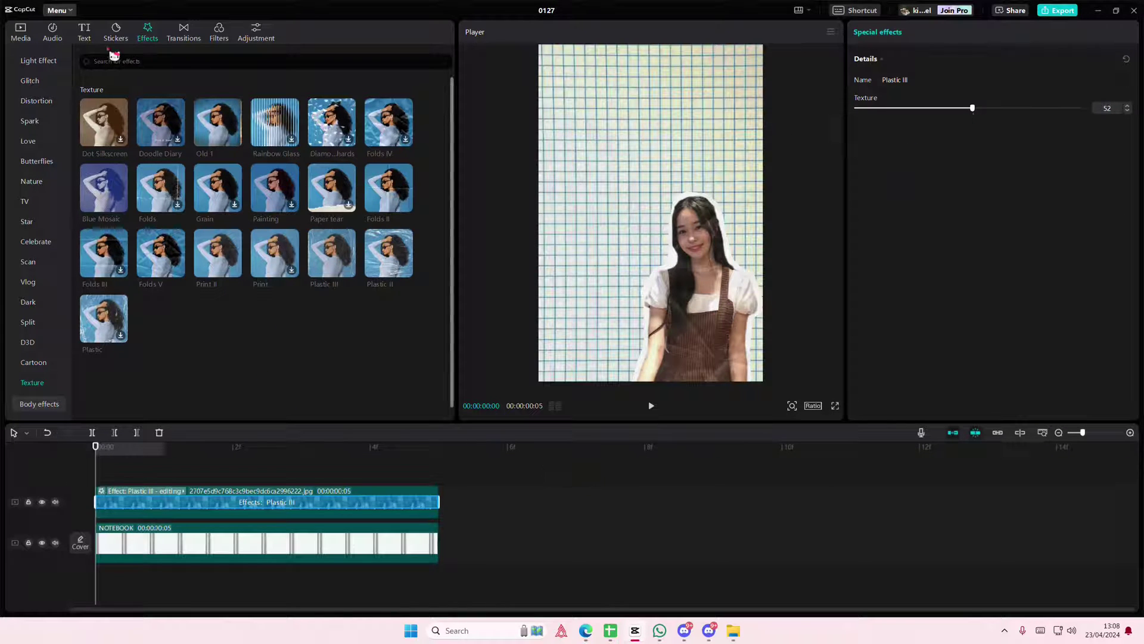
left_click(84, 32)
left_click_drag(102, 87, 75, 490)
Split off the text clip's excess to match the other tracks and change its words to 'weeekly'
left_click(443, 474)
left_click(410, 491)
left_click(135, 434)
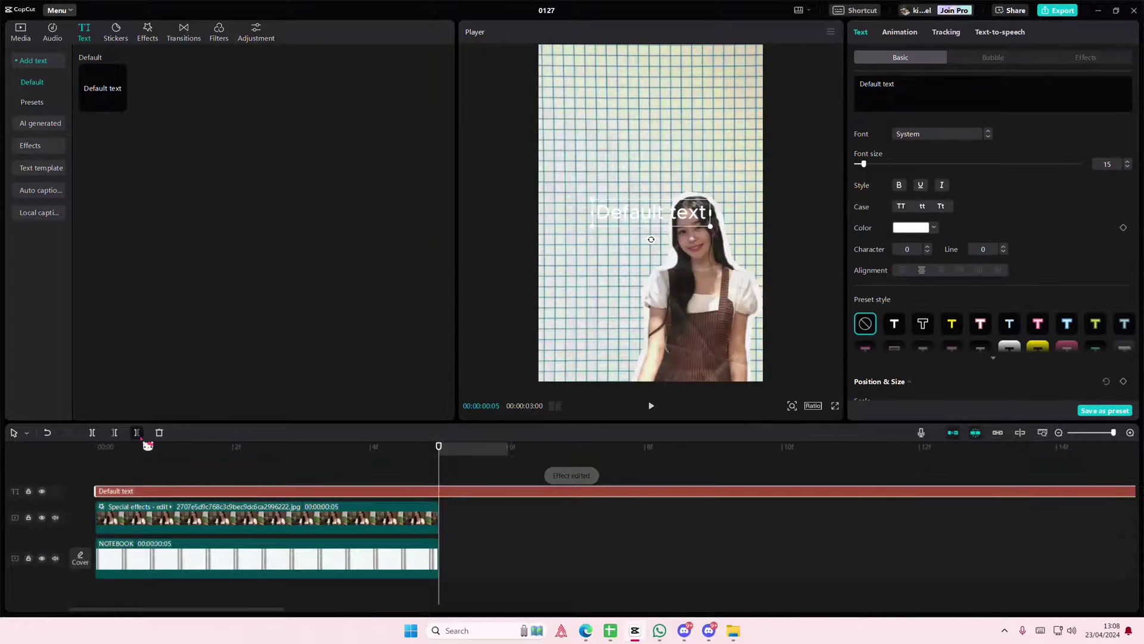
left_click(949, 114)
type("we")
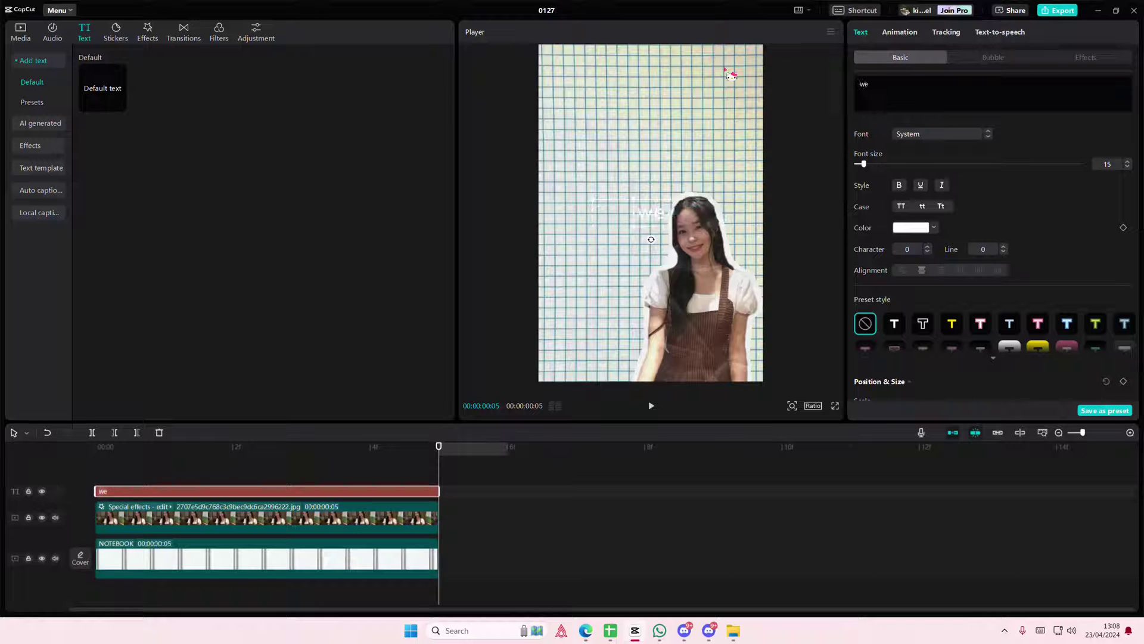
type("eekly")
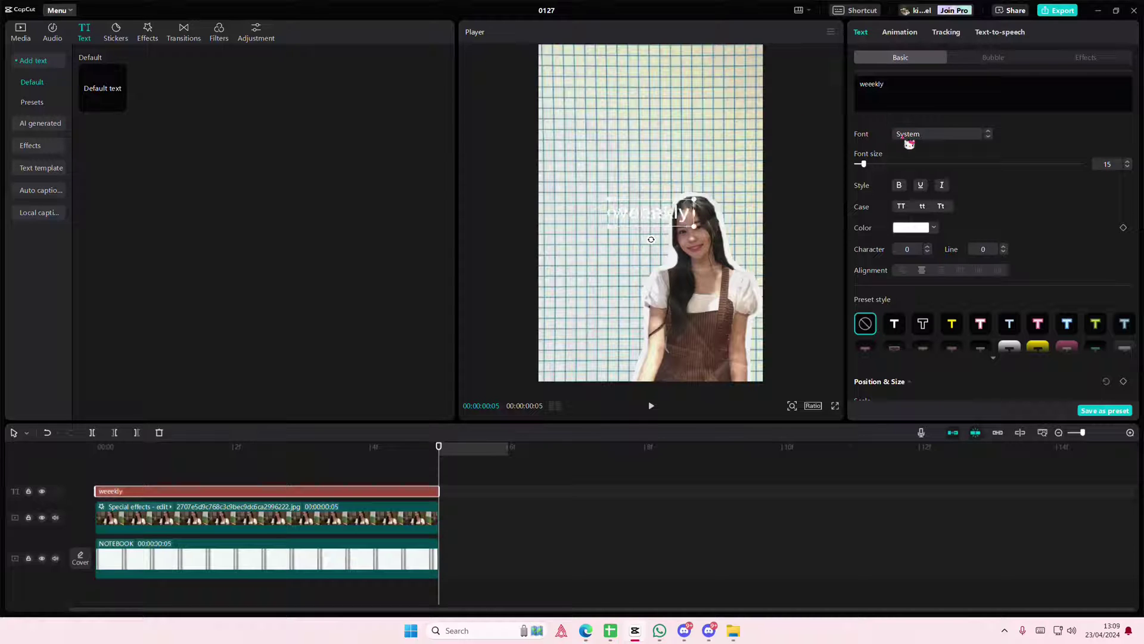
left_click(907, 134)
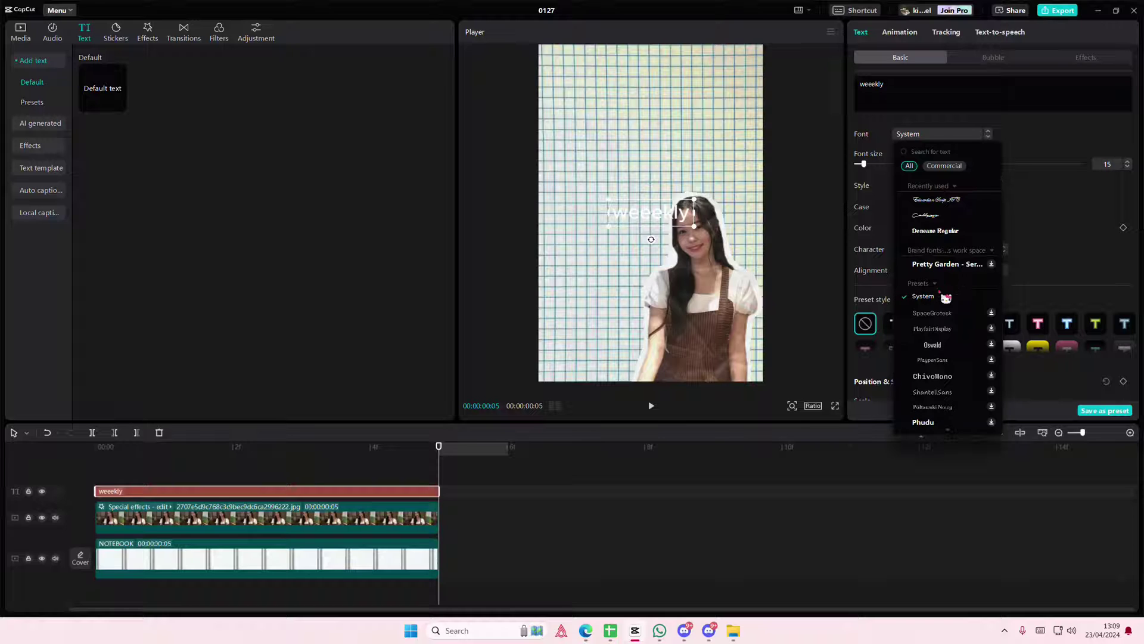
scroll(947, 312, "down", 3)
scroll(957, 335, "down", 3)
scroll(958, 340, "down", 3)
scroll(958, 345, "down", 3)
scroll(959, 344, "down", 2)
scroll(957, 344, "down", 2)
scroll(963, 328, "down", 2)
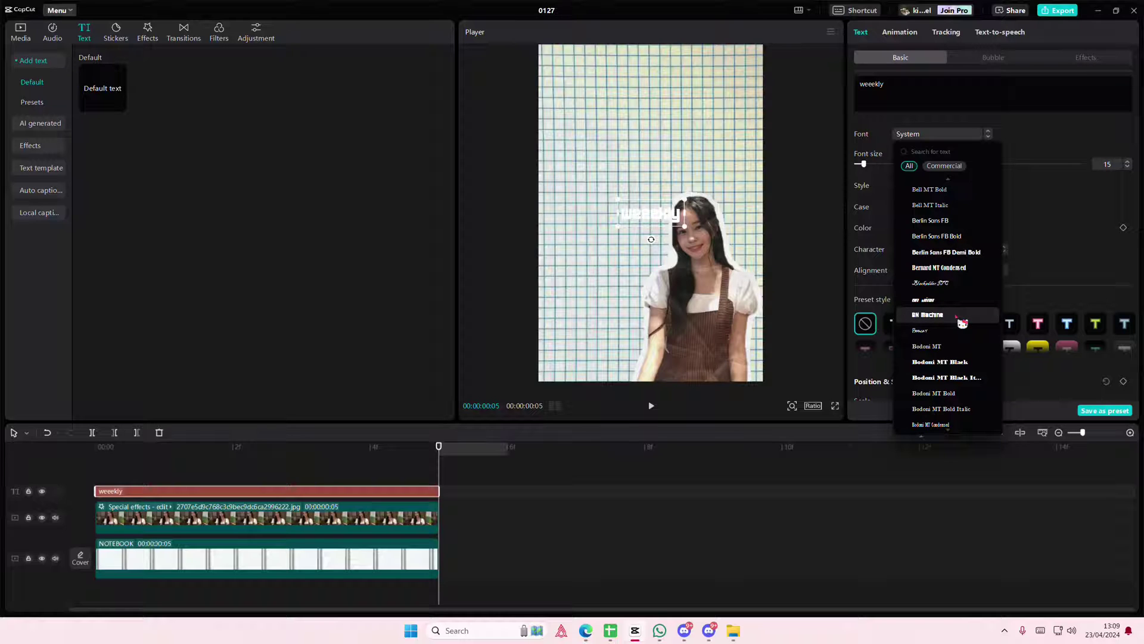
scroll(959, 335, "down", 2)
scroll(960, 335, "down", 2)
scroll(960, 336, "down", 2)
scroll(959, 335, "down", 2)
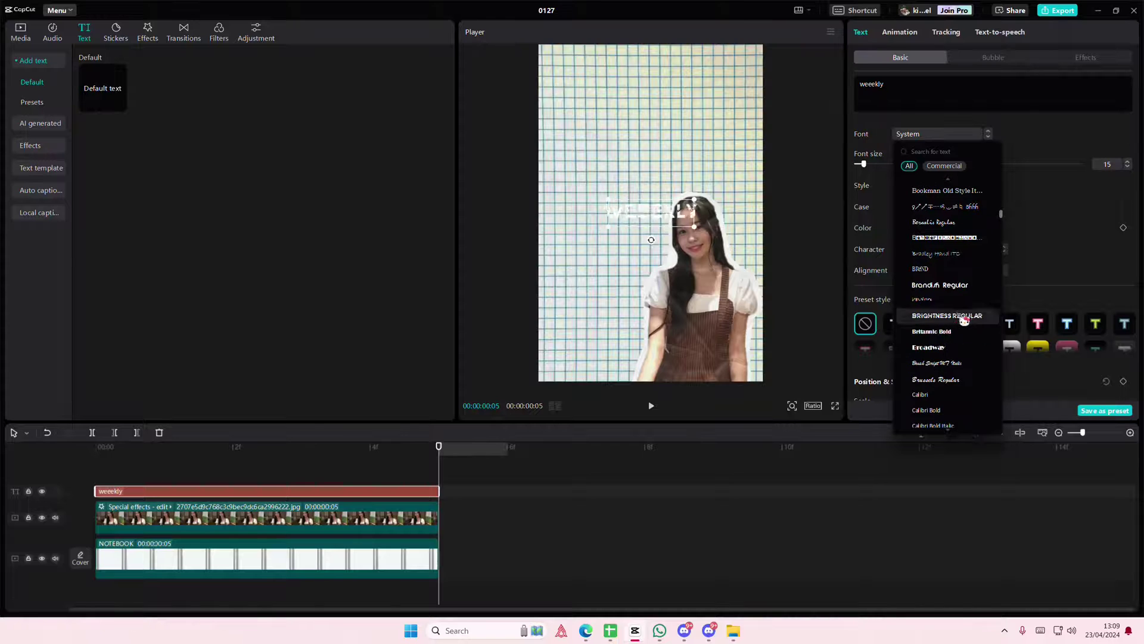
scroll(956, 359, "down", 2)
scroll(958, 360, "down", 3)
scroll(953, 360, "down", 3)
scroll(952, 357, "down", 3)
scroll(953, 316, "down", 3)
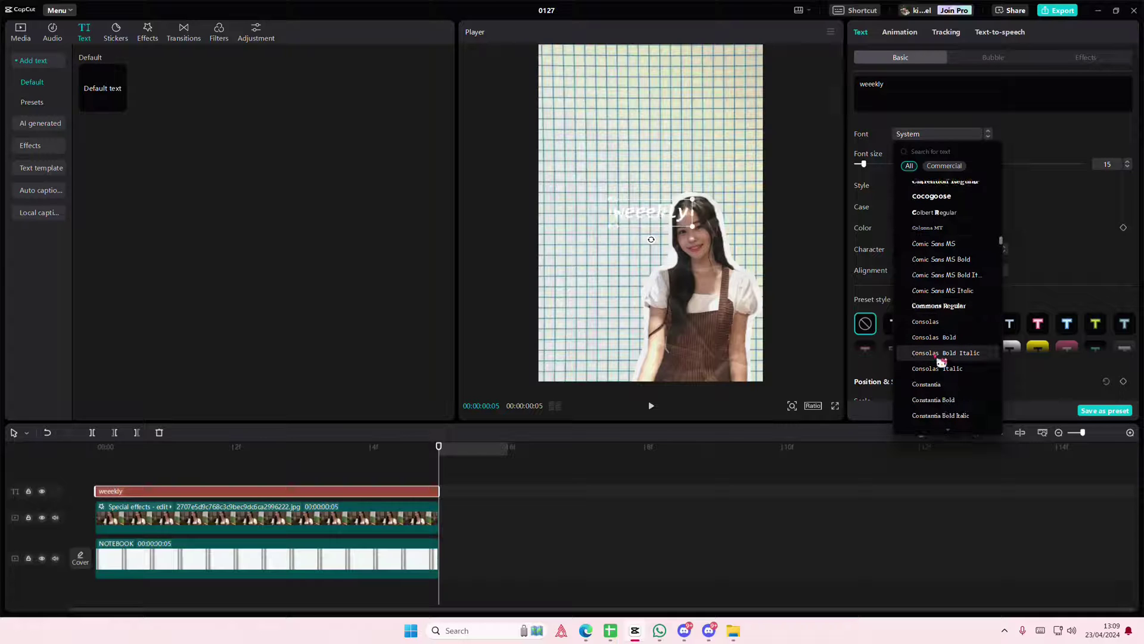
scroll(941, 358, "down", 3)
scroll(941, 358, "down", 3)
scroll(942, 358, "down", 3)
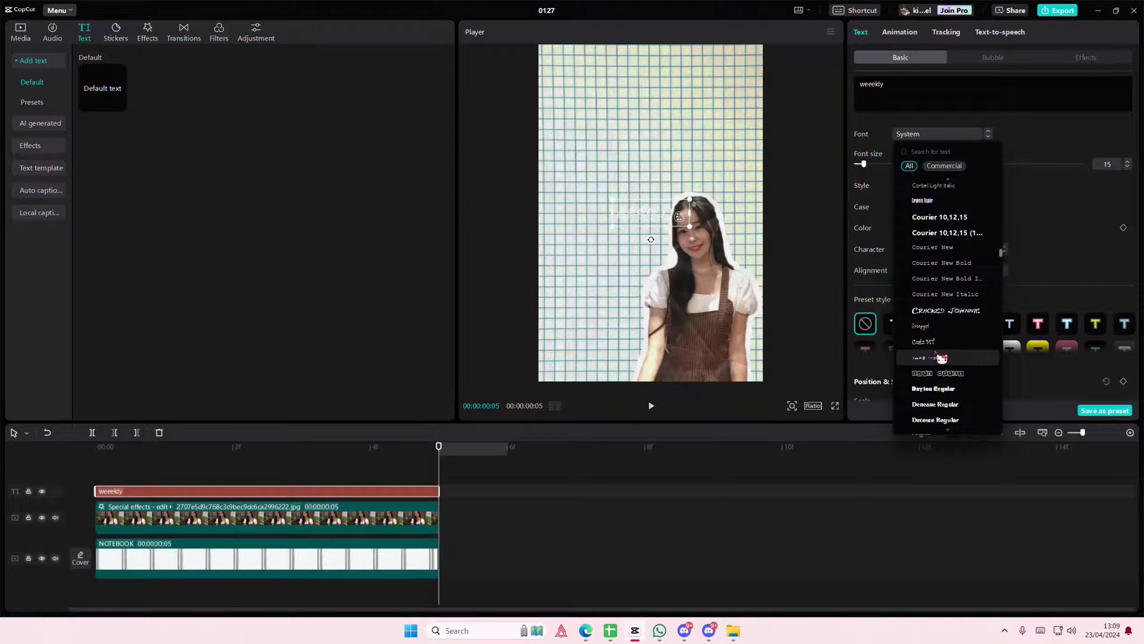
scroll(947, 348, "down", 5)
scroll(951, 343, "down", 2)
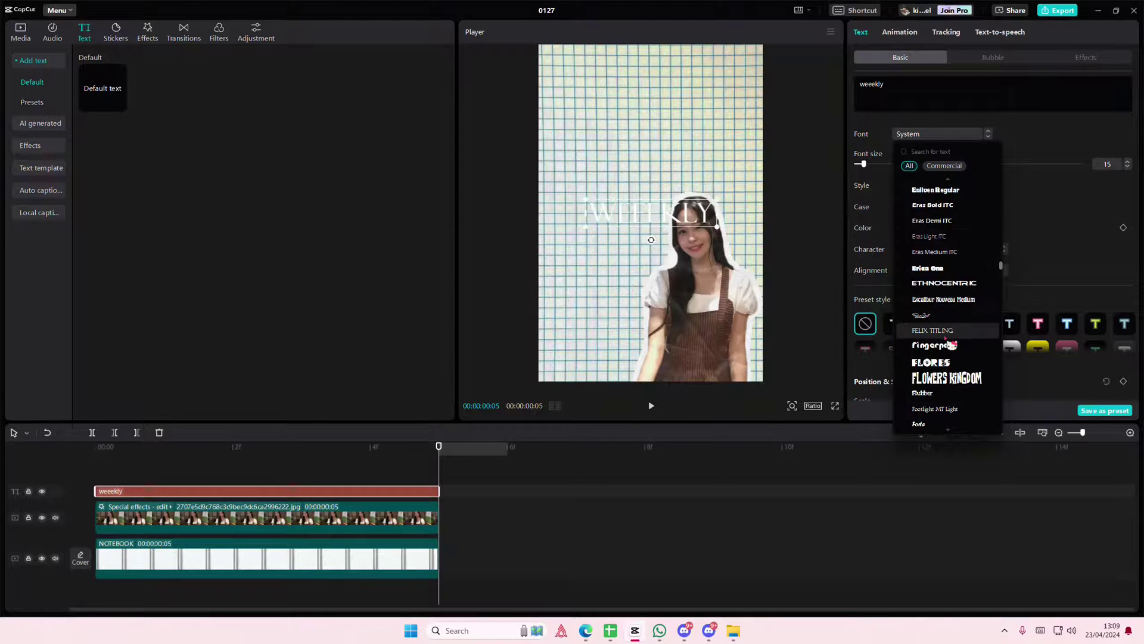
scroll(955, 351, "down", 5)
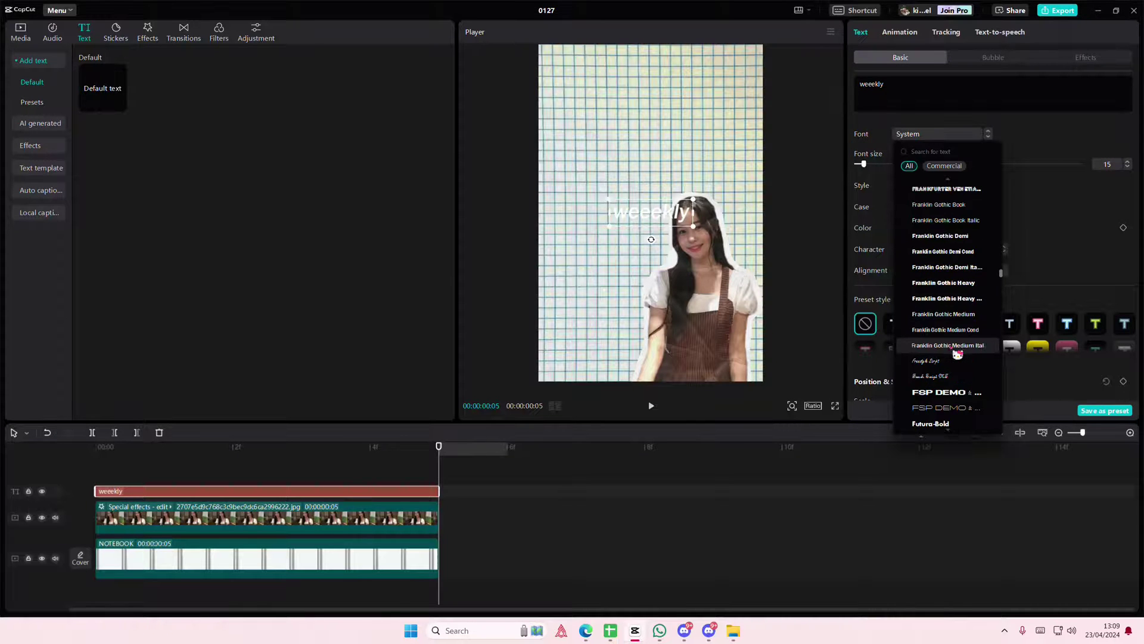
scroll(956, 354, "down", 3)
scroll(956, 353, "down", 3)
scroll(957, 351, "down", 3)
scroll(955, 351, "down", 2)
scroll(955, 353, "down", 2)
scroll(954, 358, "down", 2)
scroll(953, 362, "down", 2)
Try the Hand Me Down S -BRK- font on the title, then switch it to Huglove
left_click(941, 361)
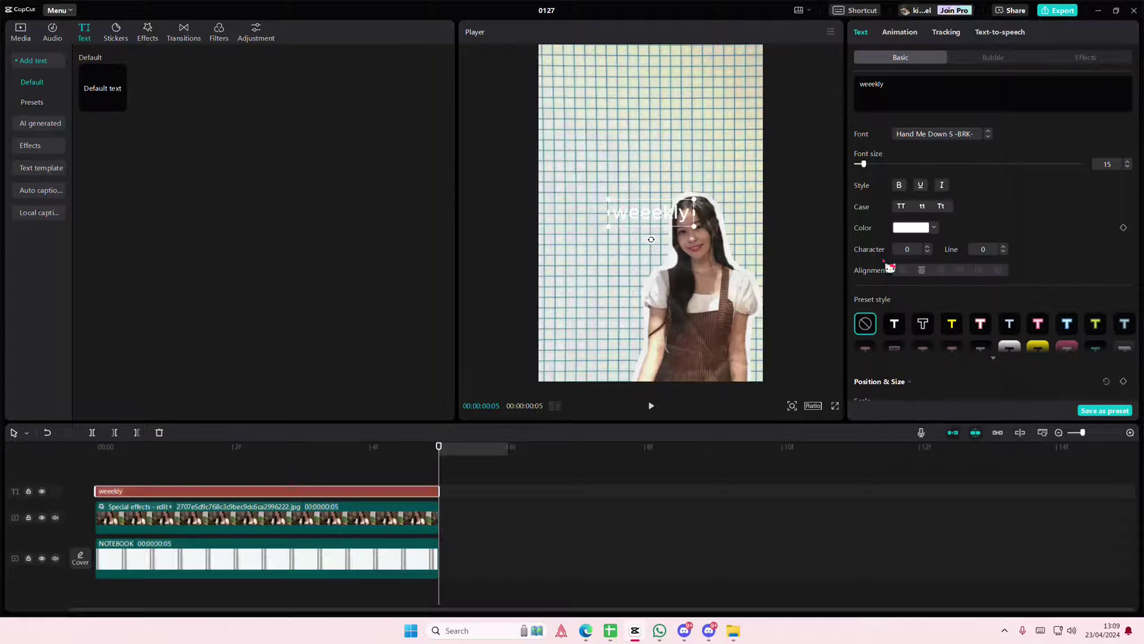
left_click(932, 139)
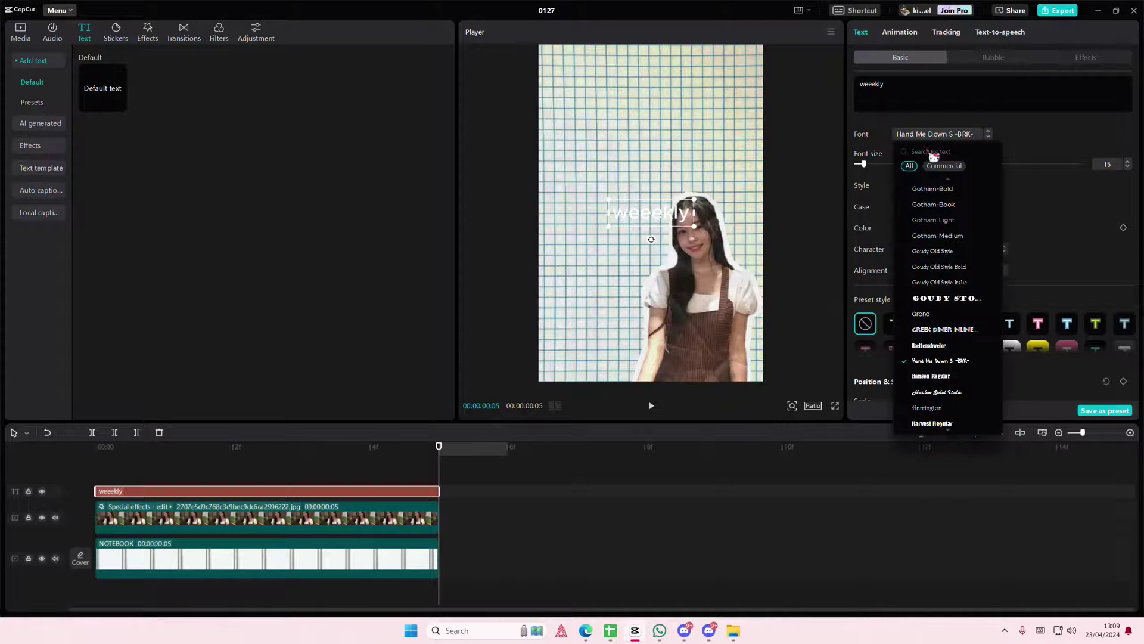
scroll(966, 392, "down", 3)
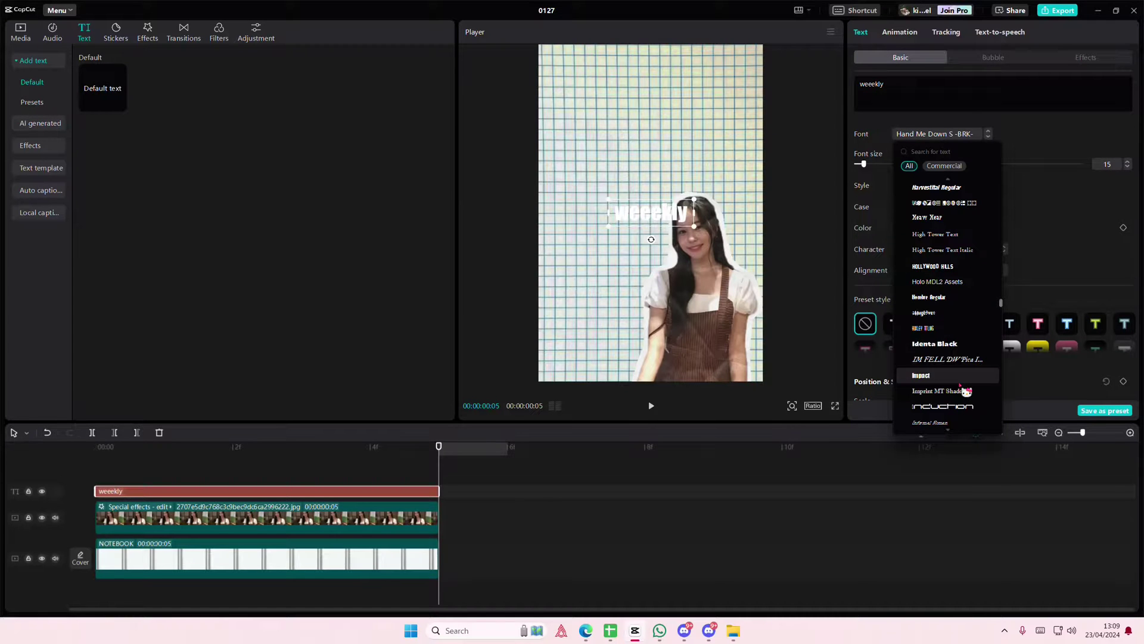
left_click(945, 315)
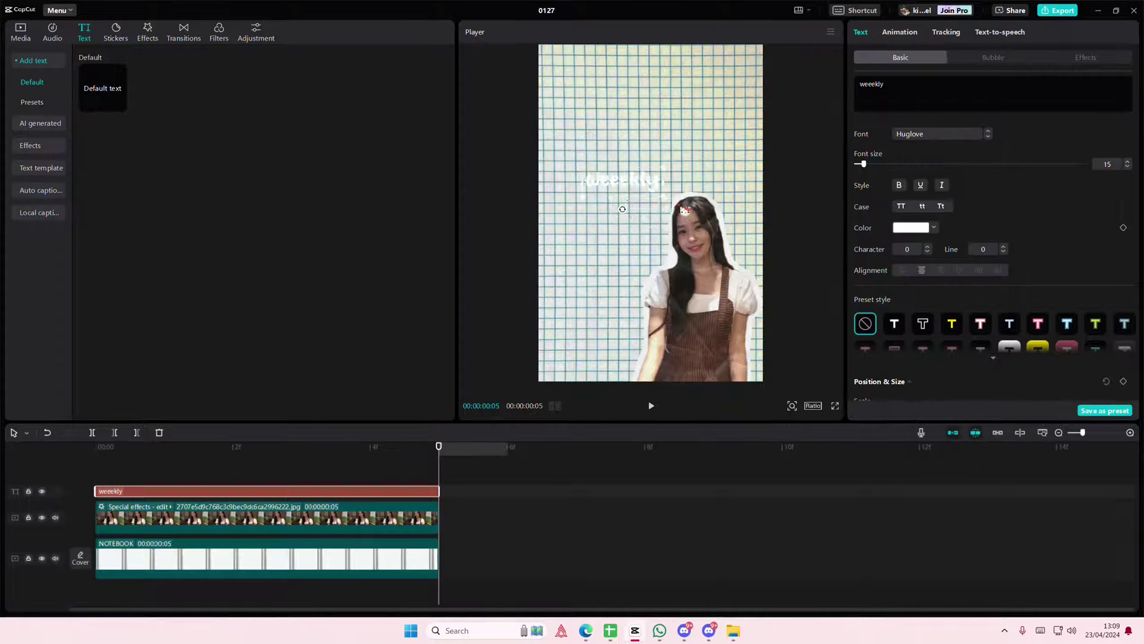
left_click_drag(667, 193, 684, 203)
scroll(919, 332, "down", 3)
scroll(918, 340, "down", 2)
Turn on a stroke outline for the Weeekly title and set its colour
left_click(859, 345)
left_click(912, 366)
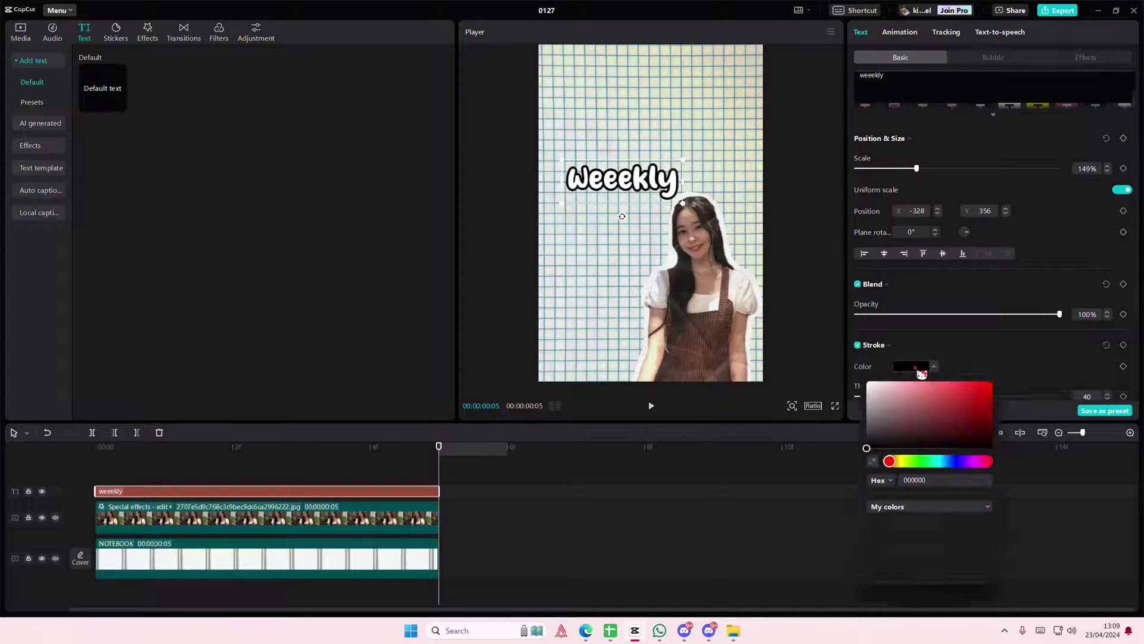
left_click(907, 361)
scroll(911, 344, "up", 5)
Colour the title with the dress's brown via the eyedropper and move it up near the top
left_click(910, 228)
left_click(873, 323)
left_click(729, 313)
left_click_drag(664, 185, 668, 123)
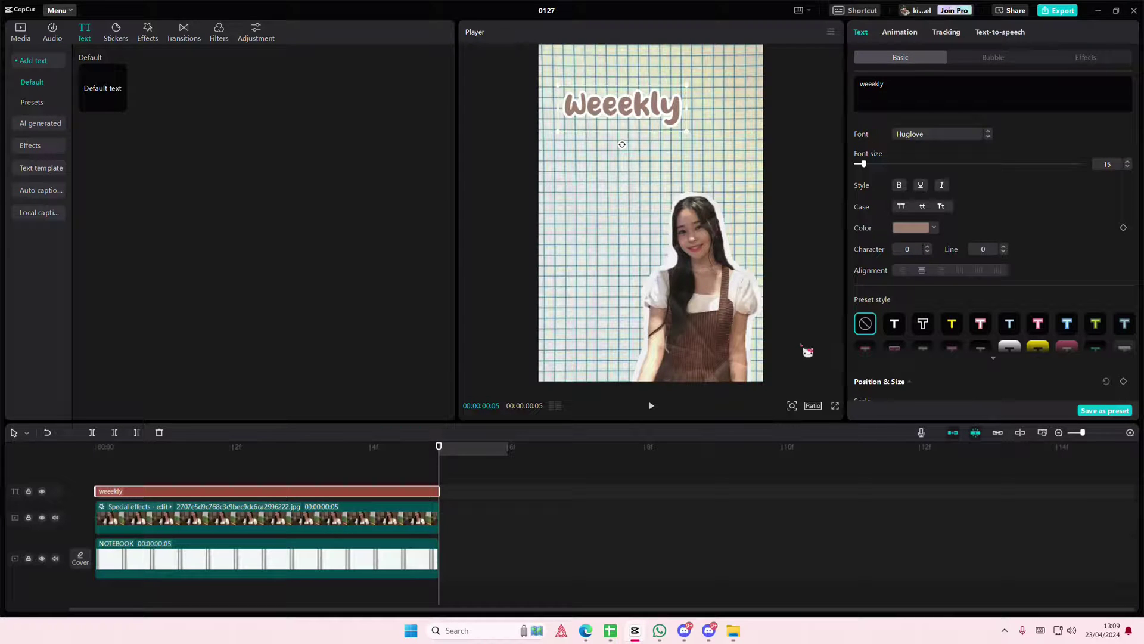
Make the title a compound clip and give it the Print texture, after trying Folds II and IV
right_click(353, 499)
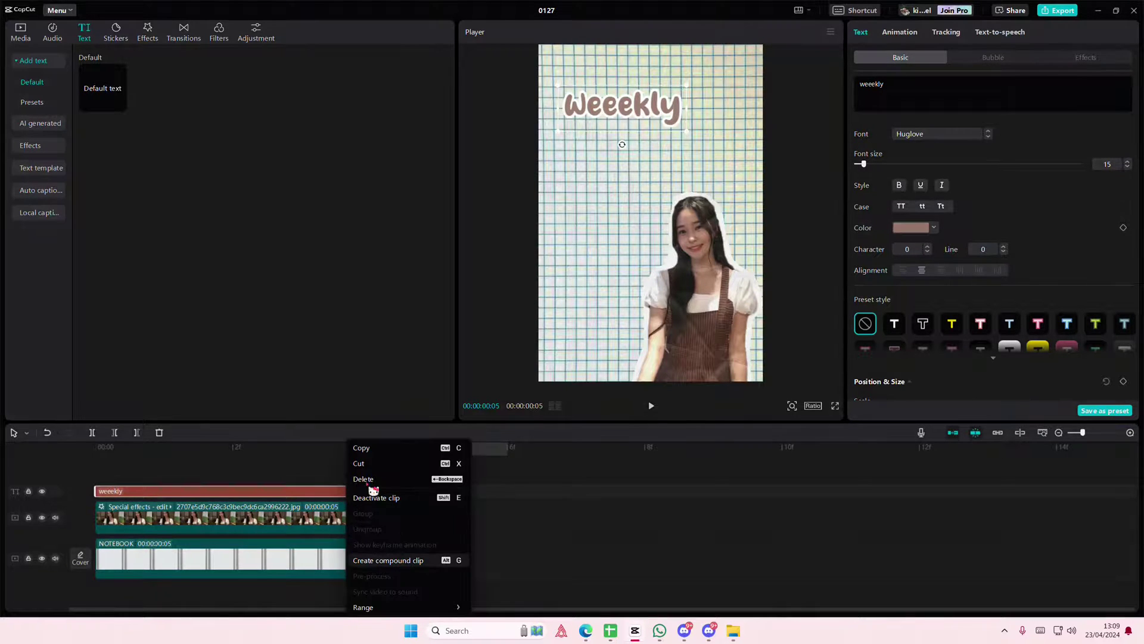
left_click(402, 561)
left_click(151, 37)
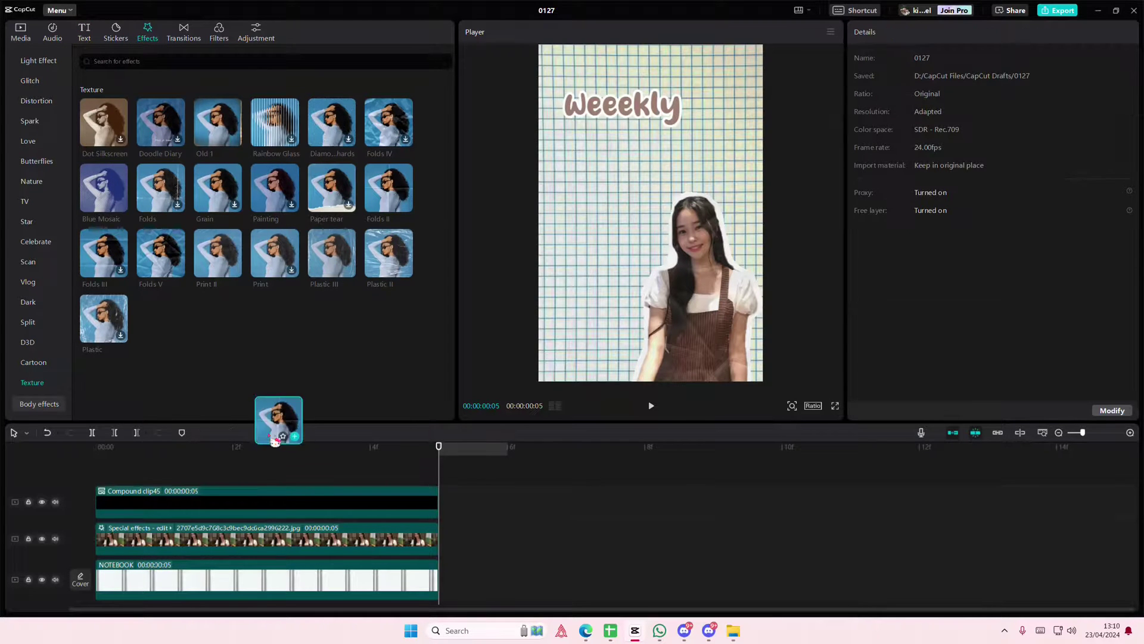
left_click_drag(387, 189, 260, 494)
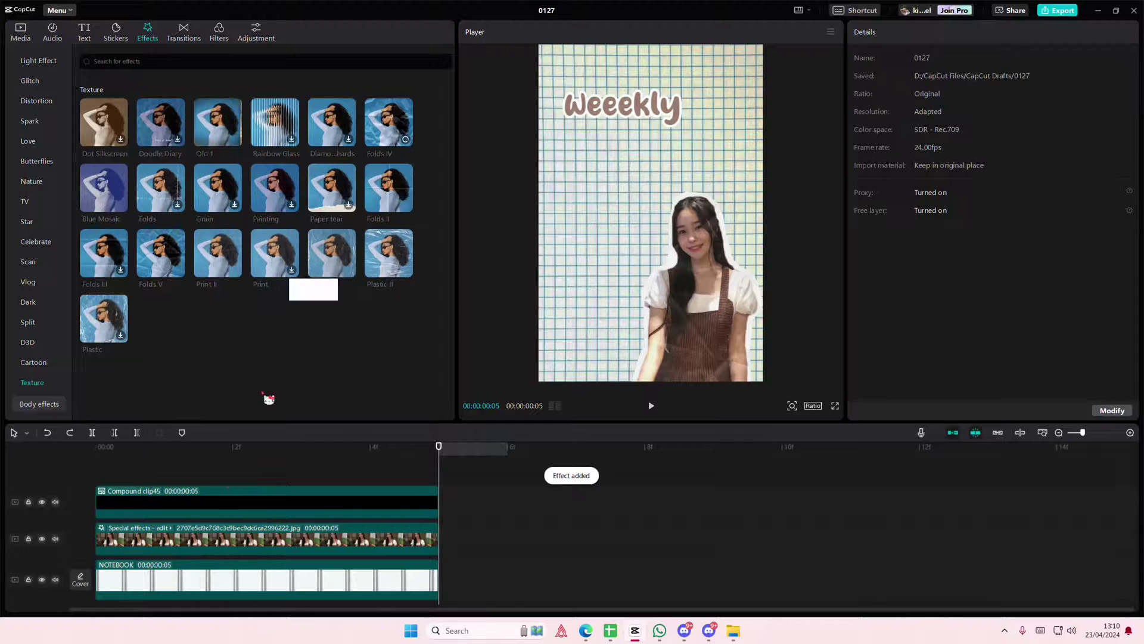
left_click_drag(385, 148, 220, 510)
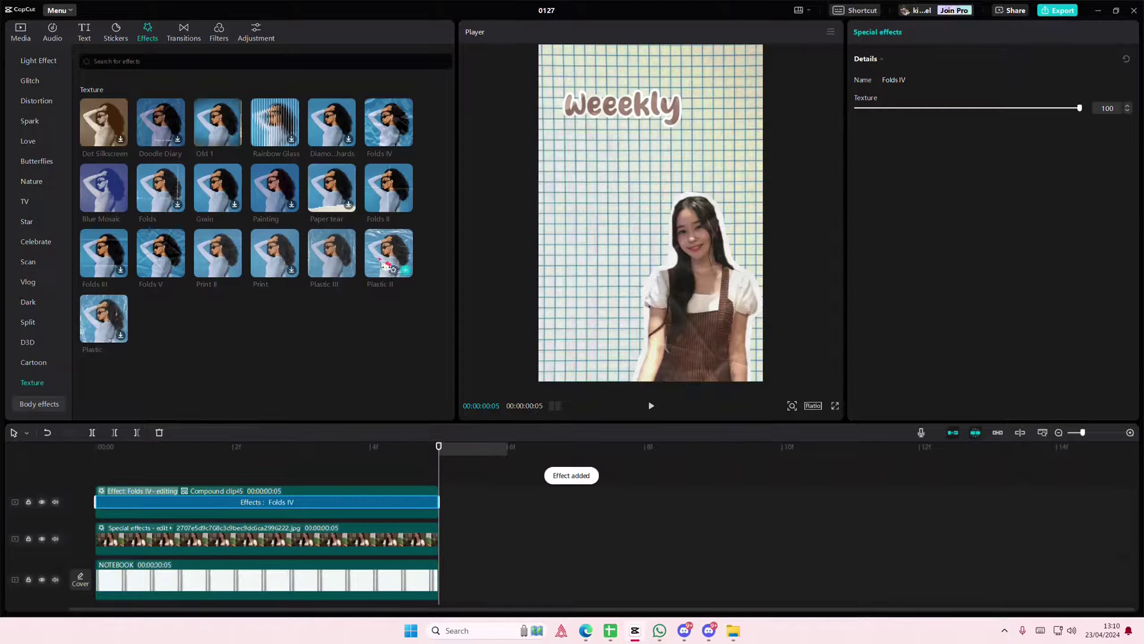
left_click_drag(262, 258, 223, 501)
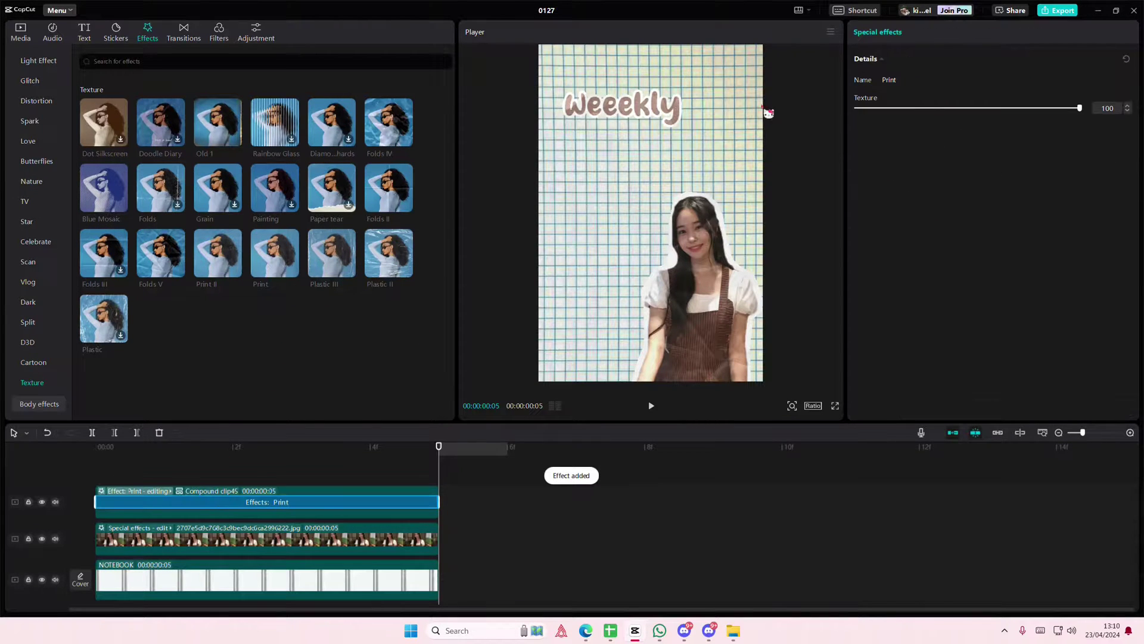
Scale the title compound clip to 170% and position it across the upper page
left_click(339, 498)
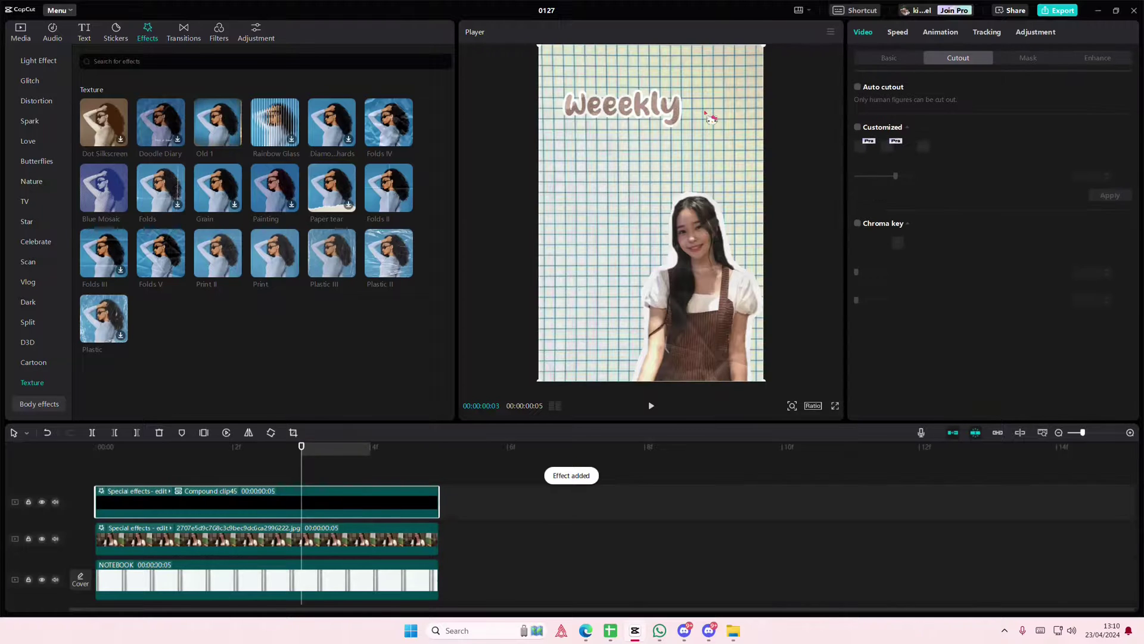
left_click_drag(901, 151, 925, 149)
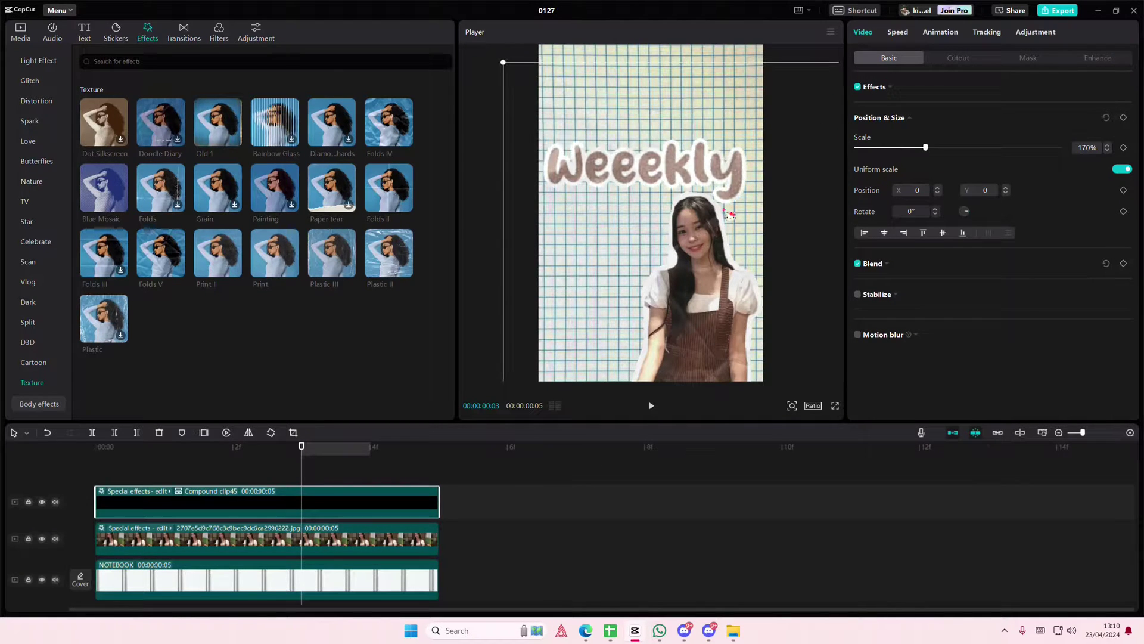
left_click_drag(729, 215, 739, 208)
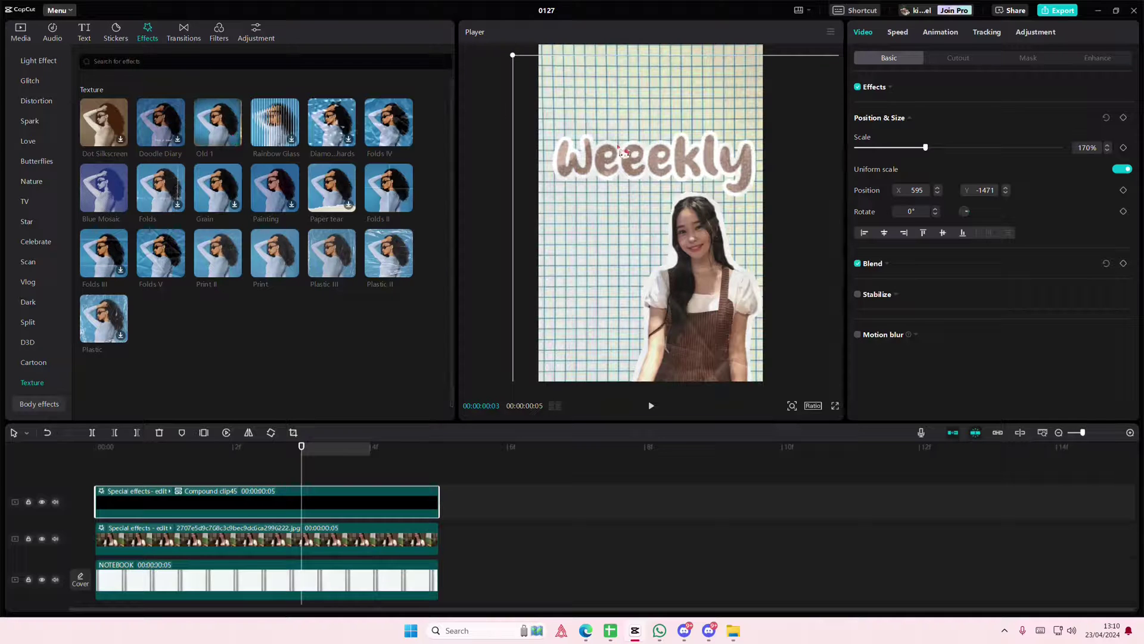
left_click_drag(623, 153, 620, 148)
Search stickers for 'brown' and place a tilted, shrunken brown tape strip over the girl's lower body
left_click(115, 31)
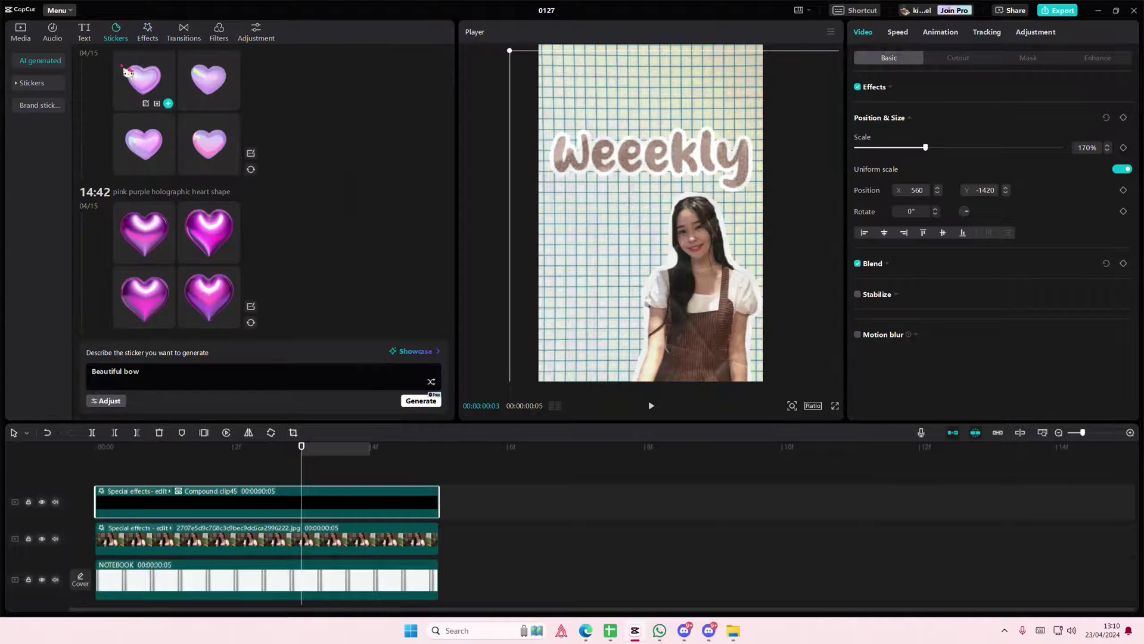
left_click(65, 87)
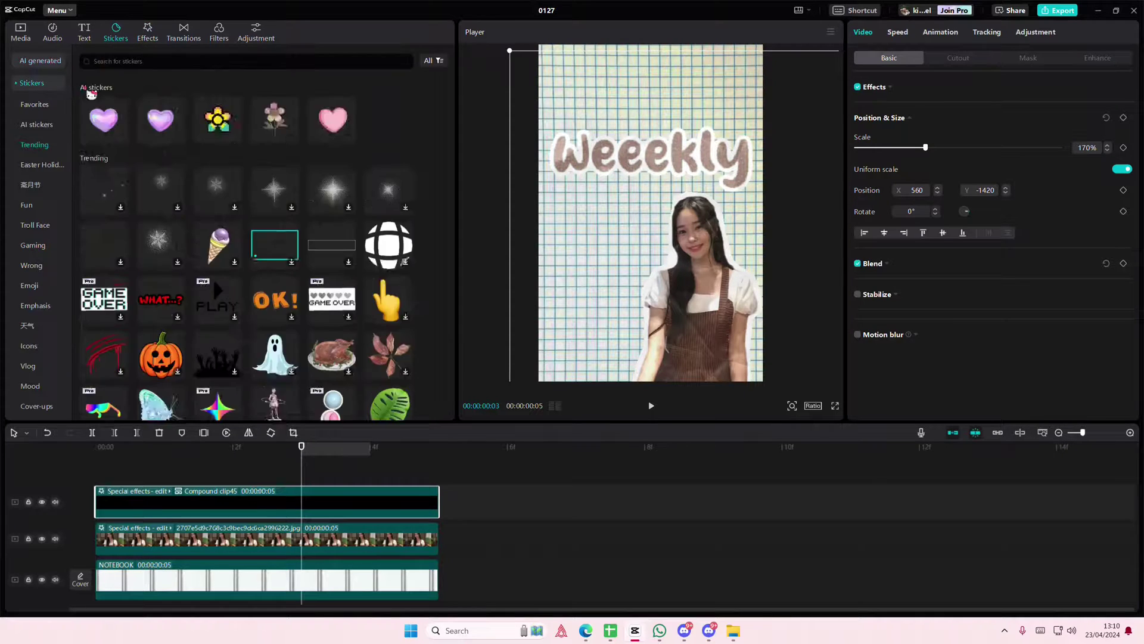
left_click(168, 63)
type("brown")
key("Return")
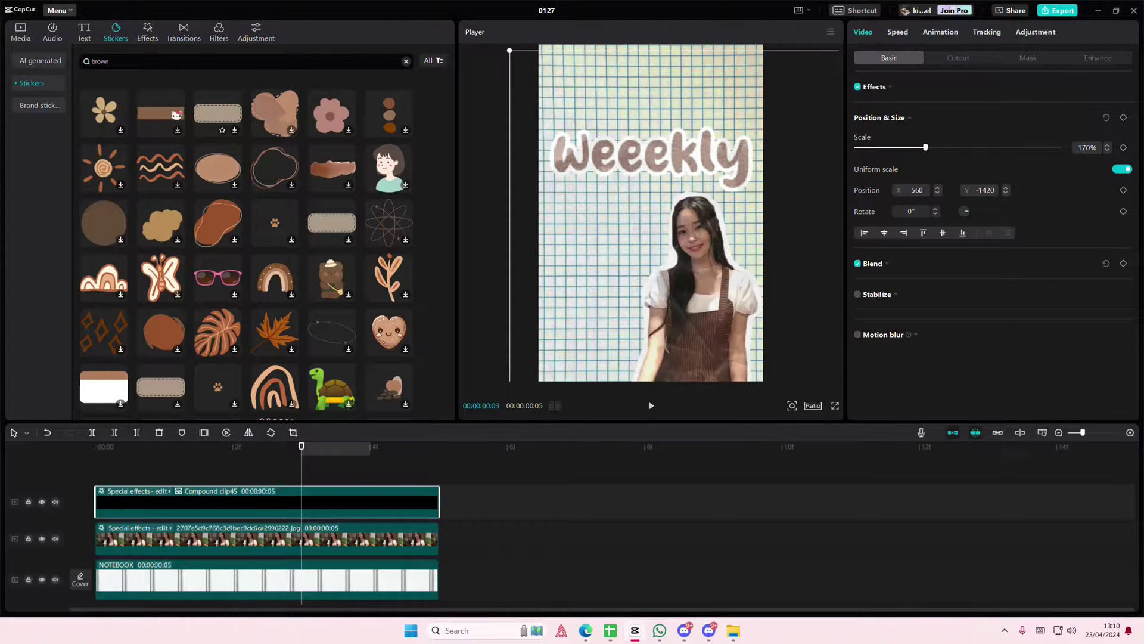
left_click_drag(163, 116, 99, 490)
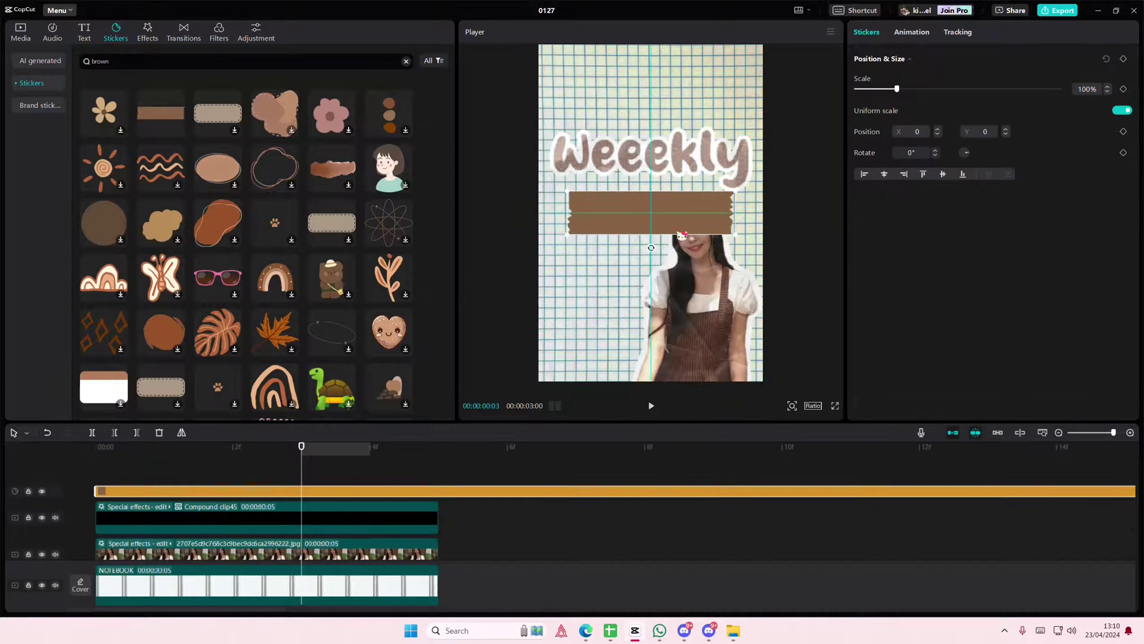
left_click_drag(650, 215, 601, 345)
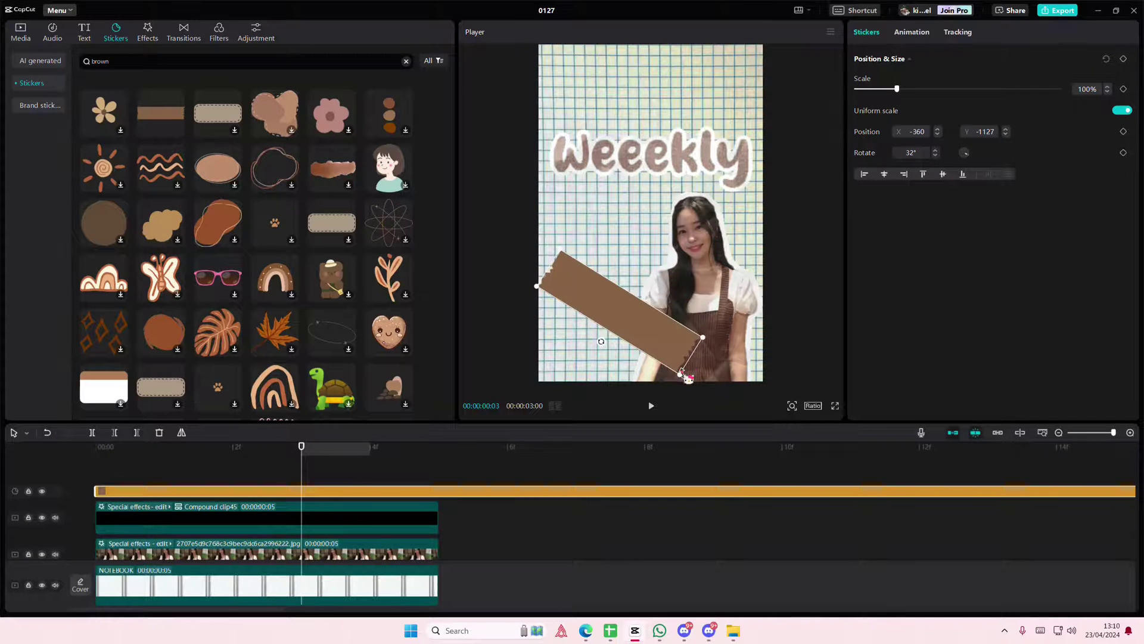
mouse_move(679, 375)
left_mouse_down()
mouse_move(662, 360)
mouse_move(660, 286)
mouse_move(689, 243)
mouse_move(738, 382)
mouse_move(737, 370)
mouse_move(791, 351)
left_mouse_up()
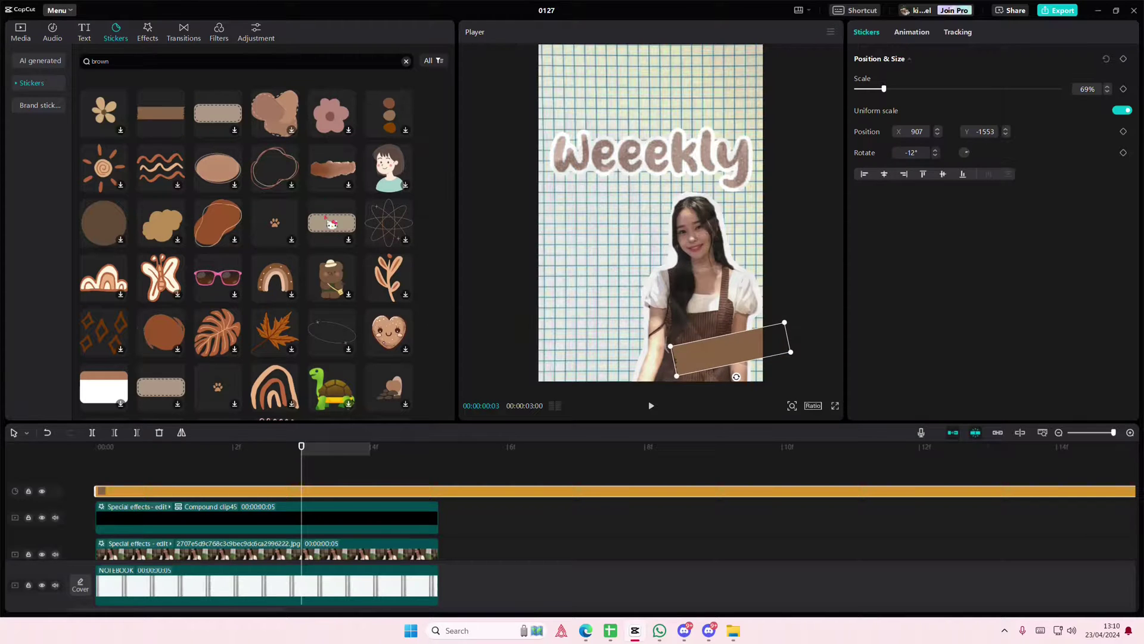
Add the dashed tan label sticker beneath the Weeekly title layer, moved up and enlarged to frame it
left_click_drag(333, 226, 100, 451)
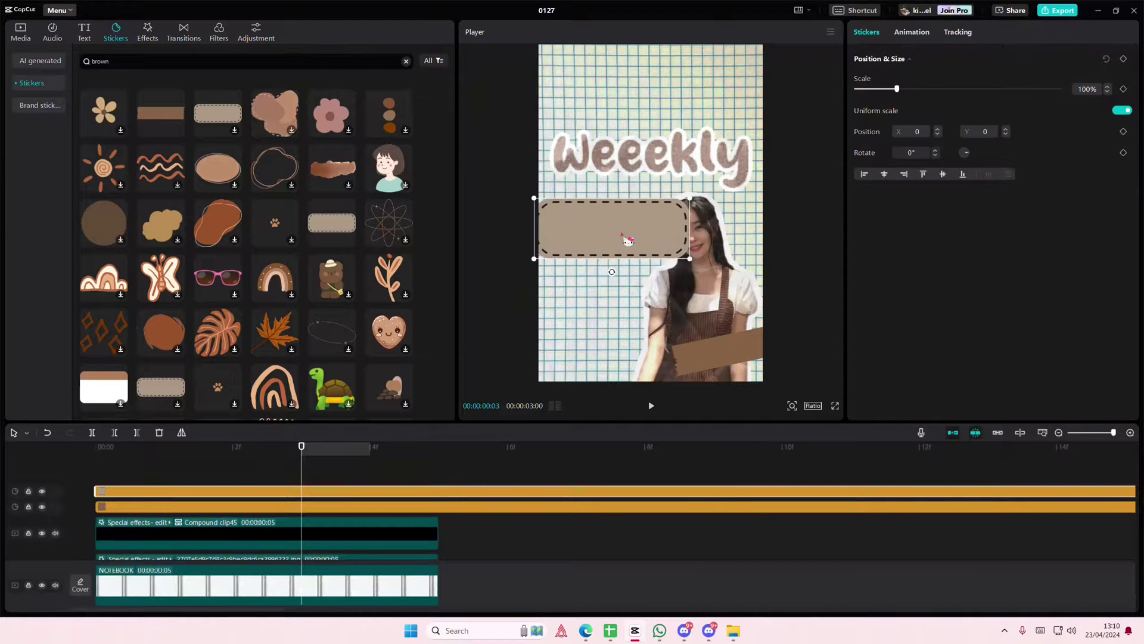
left_click_drag(257, 505, 248, 534)
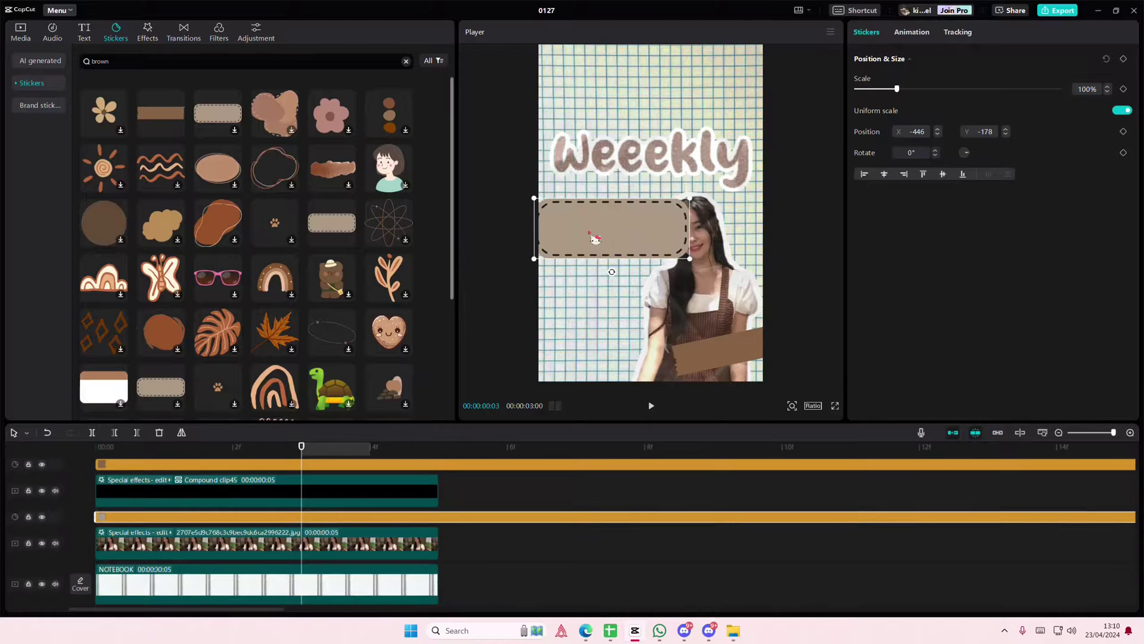
left_click_drag(608, 230, 619, 161)
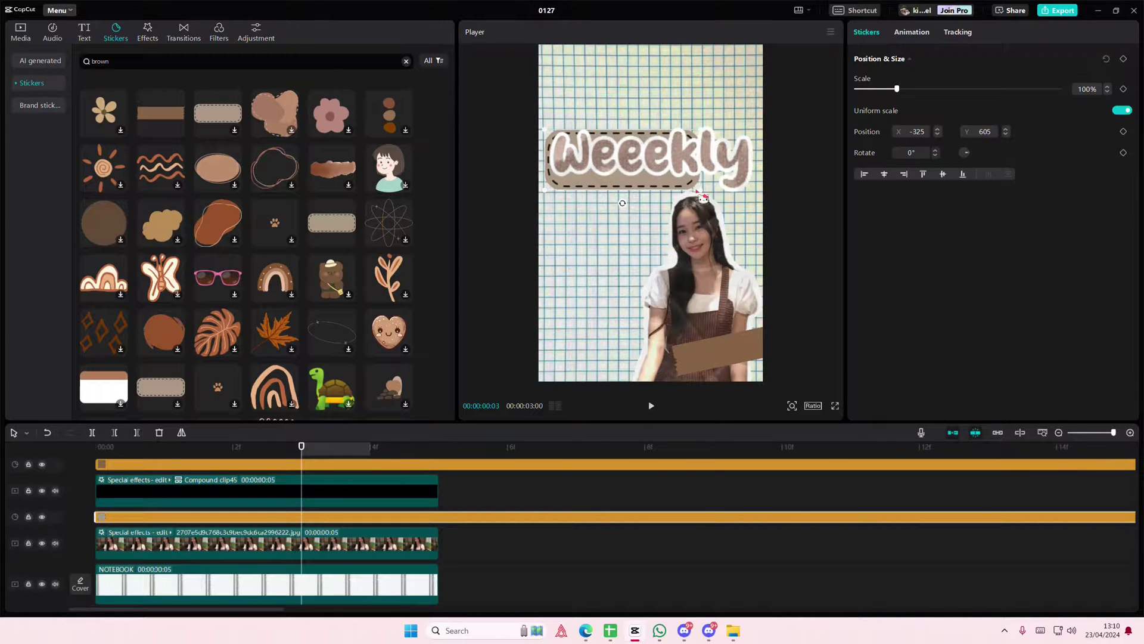
mouse_move(702, 193)
left_mouse_down()
mouse_move(758, 207)
mouse_move(732, 188)
left_mouse_up()
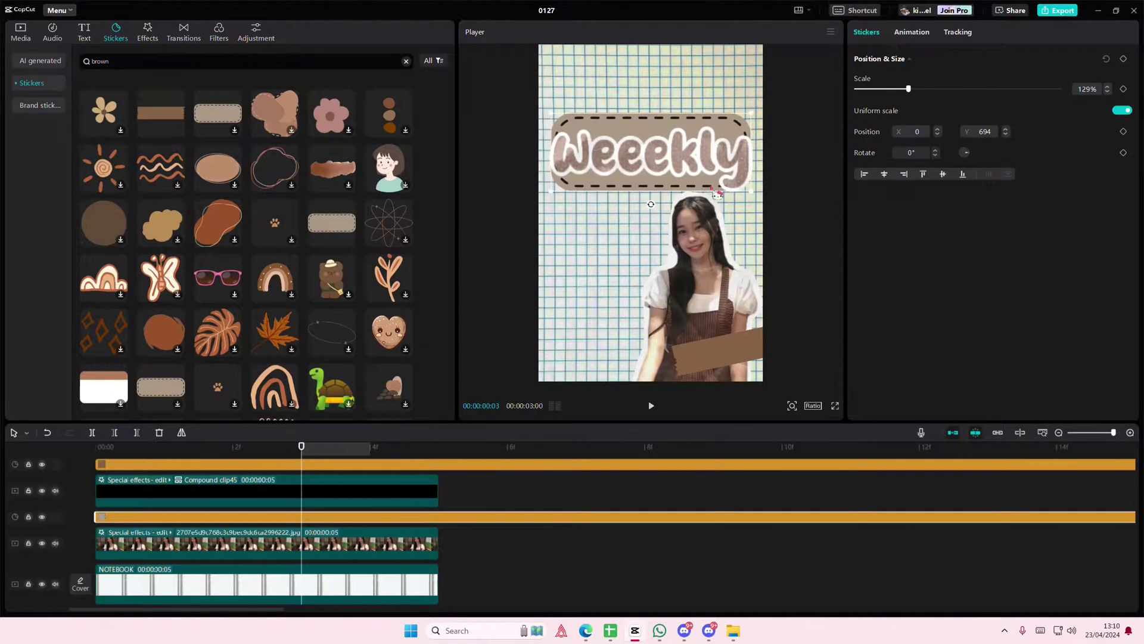
Scale the Weeekly title from 170% to 135% and place a brown rainbow sticker bottom-left
left_click(220, 490)
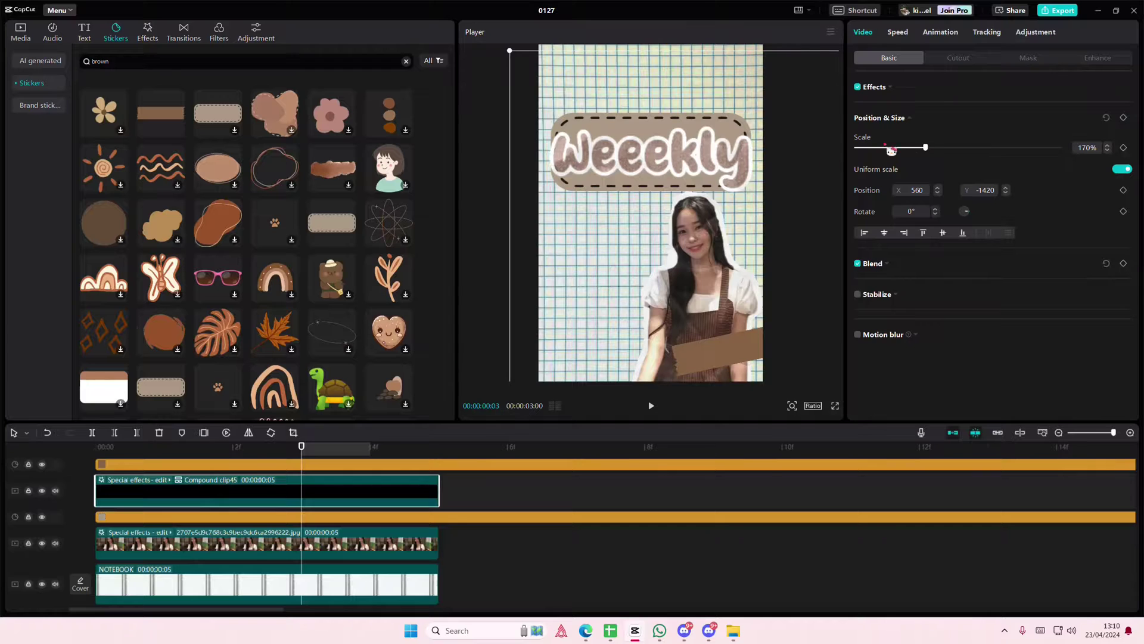
left_click_drag(912, 155, 910, 152)
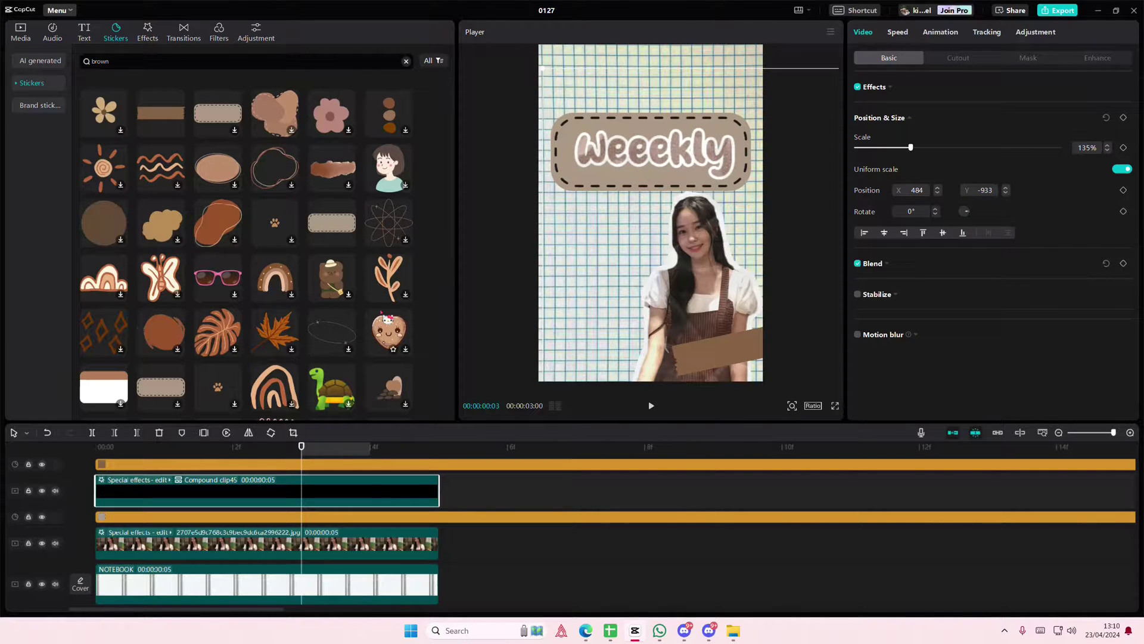
mouse_move(274, 277)
left_click_drag(277, 291, 87, 466)
left_click_drag(598, 265, 547, 389)
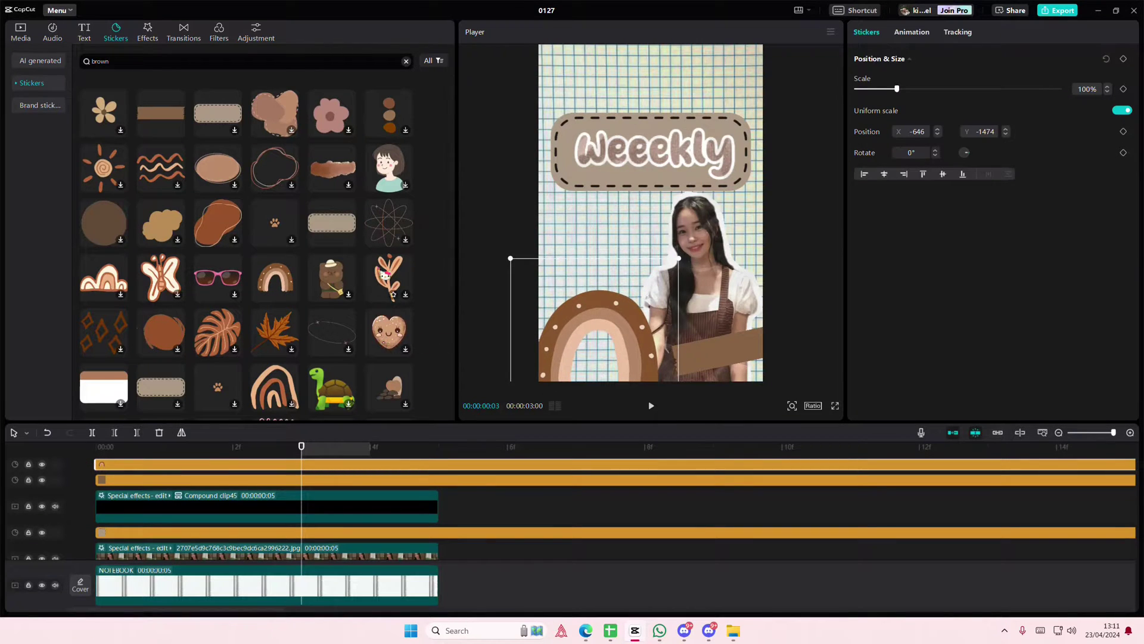
Add shrunken three-circle stickers top-right and wavy brown lines left of the girl
left_click_drag(389, 121, 89, 466)
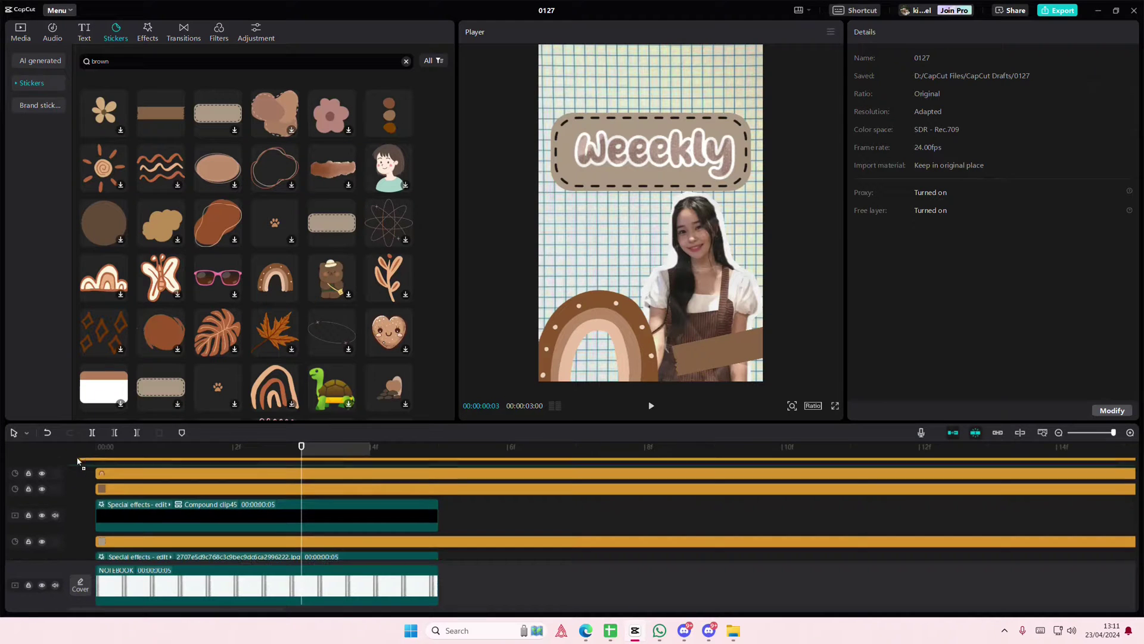
left_click_drag(652, 236, 630, 257)
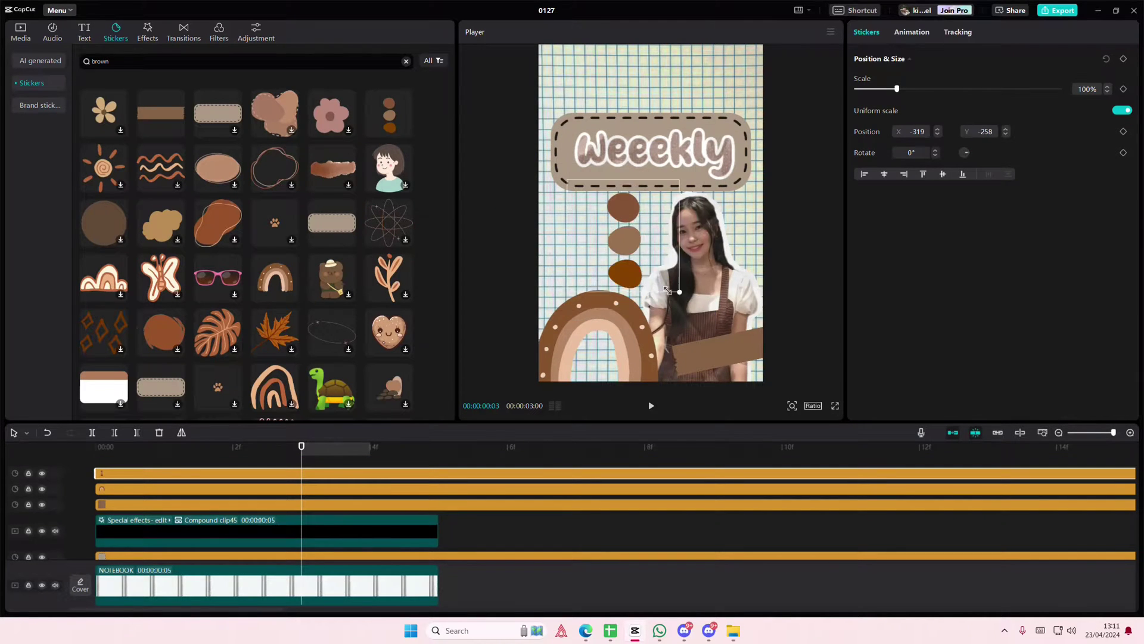
left_click_drag(631, 255, 733, 89)
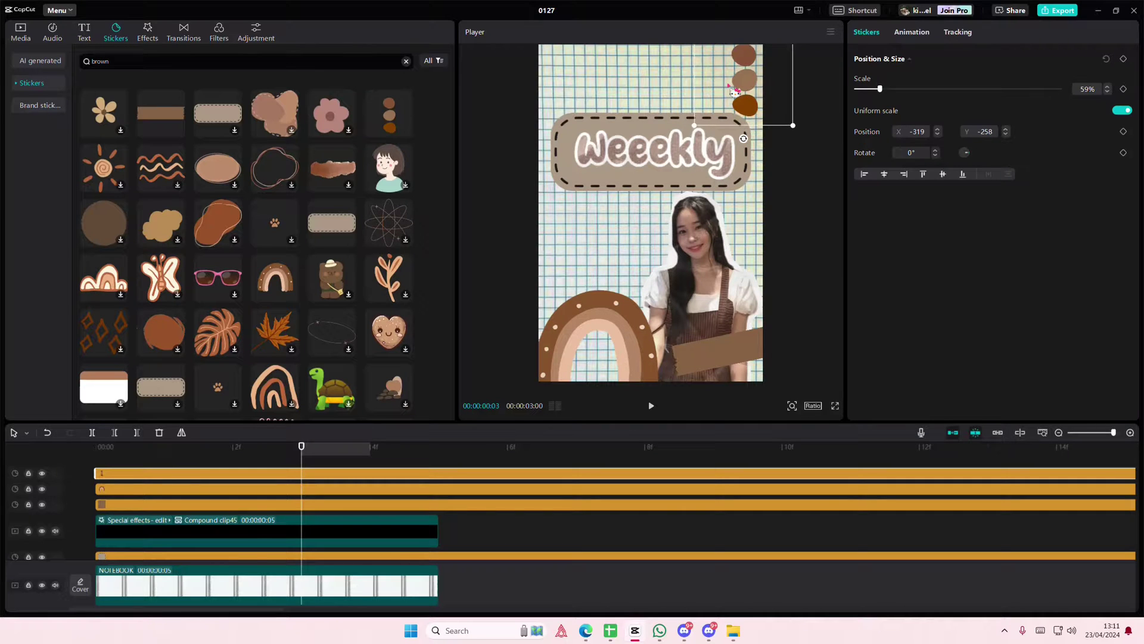
left_click(178, 173)
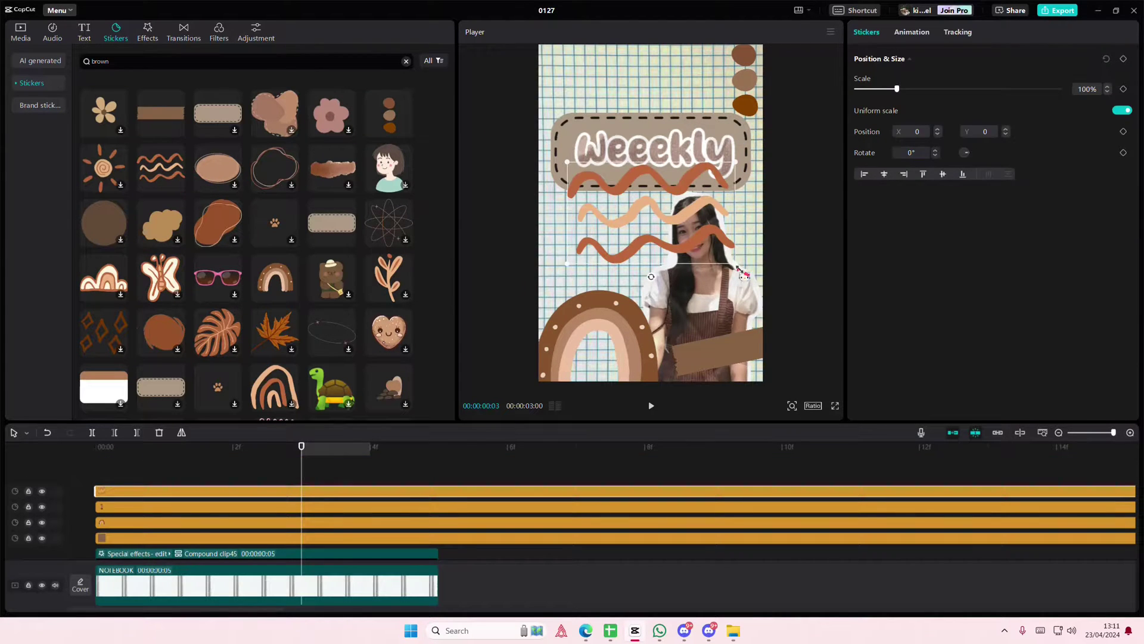
mouse_move(743, 273)
left_mouse_down()
mouse_move(709, 249)
mouse_move(602, 252)
left_mouse_up()
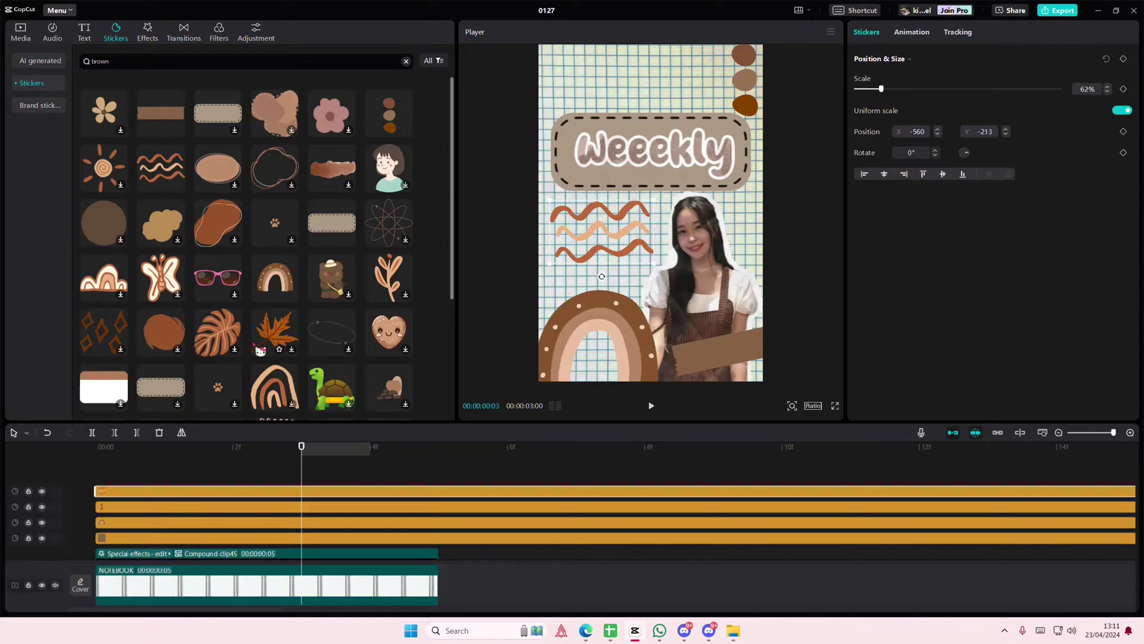
Add a monstera leaf on the right edge and rotated arched lines top-left
left_click(217, 333)
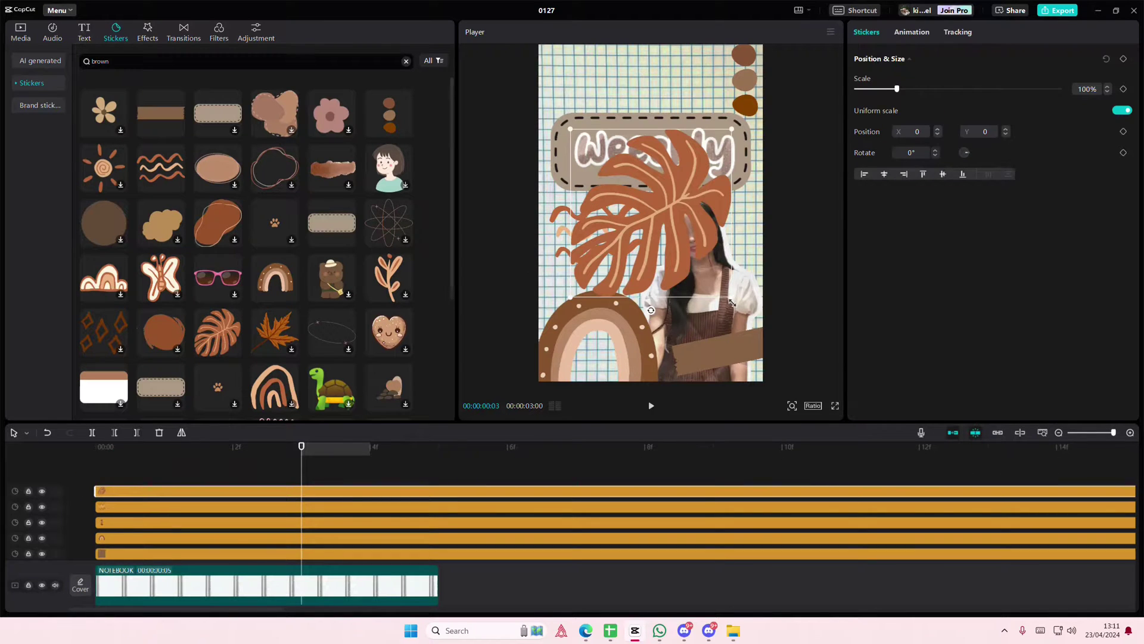
mouse_move(732, 302)
left_mouse_down()
mouse_move(681, 248)
mouse_move(684, 92)
mouse_move(751, 230)
left_mouse_up()
scroll(354, 342, "down", 2)
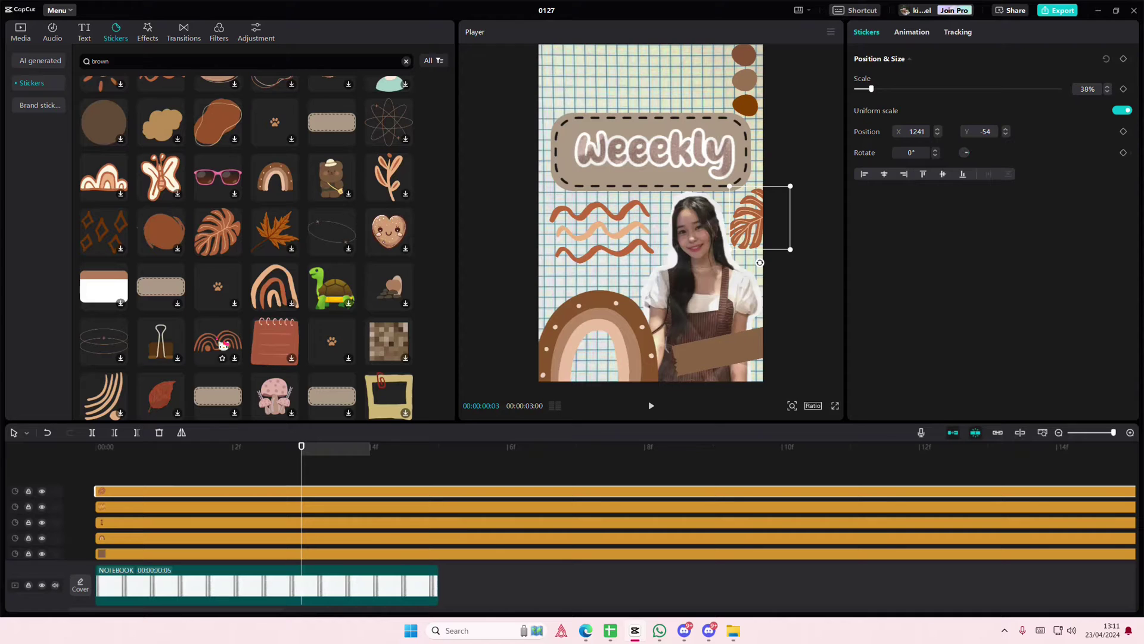
left_click_drag(223, 344, 63, 460)
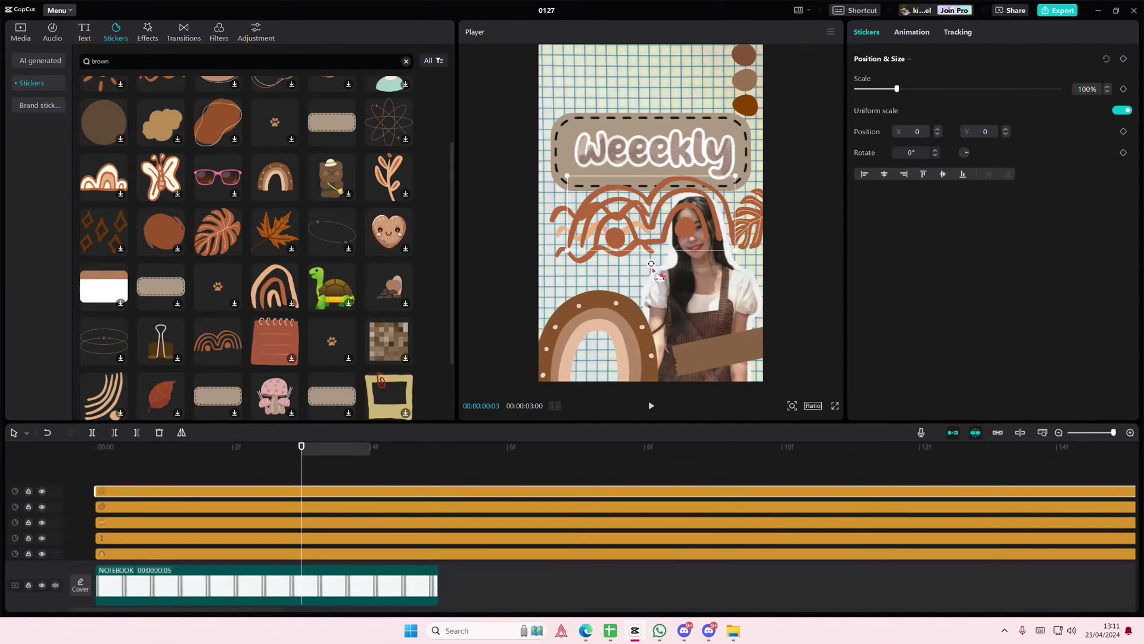
mouse_move(652, 265)
left_mouse_down()
mouse_move(666, 168)
mouse_move(623, 217)
mouse_move(588, 158)
left_mouse_up()
left_click_drag(597, 197, 562, 118)
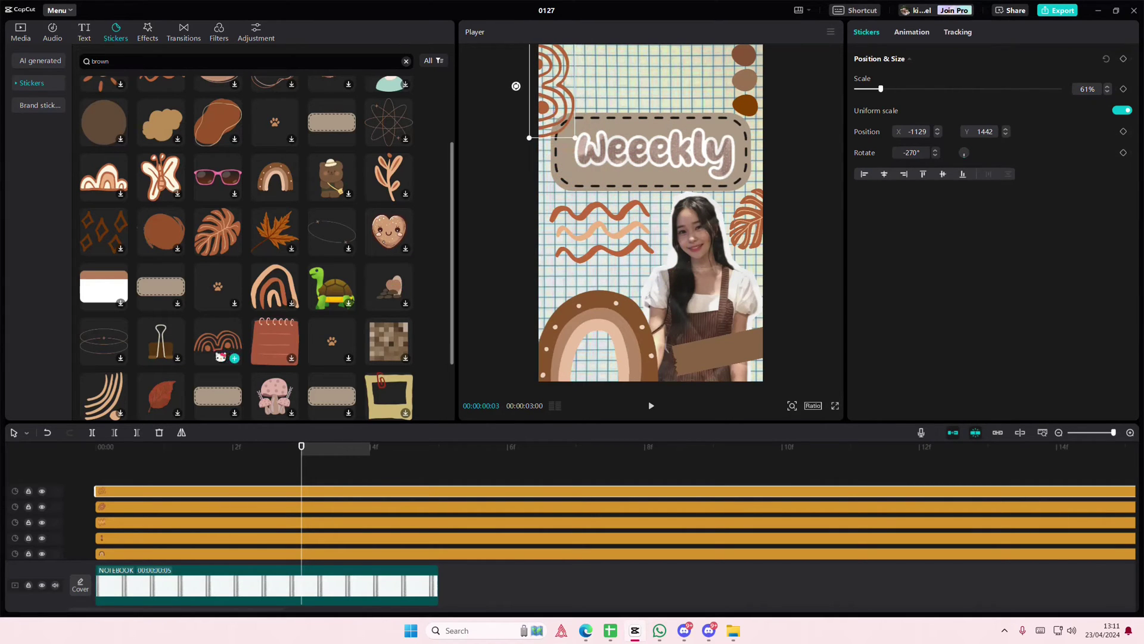
left_click(244, 455)
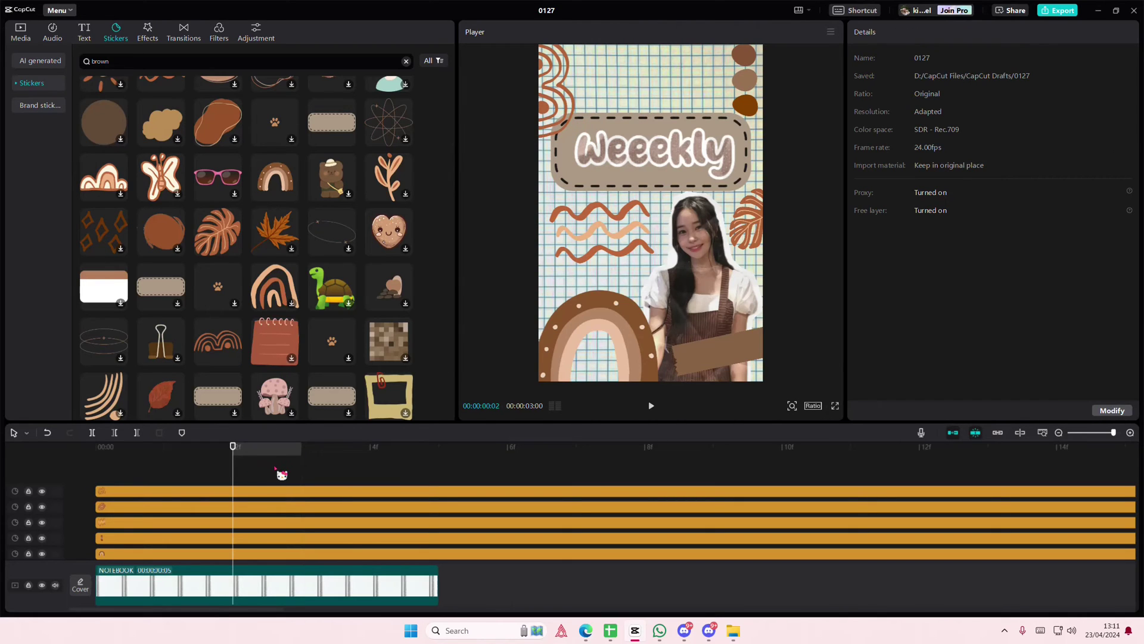